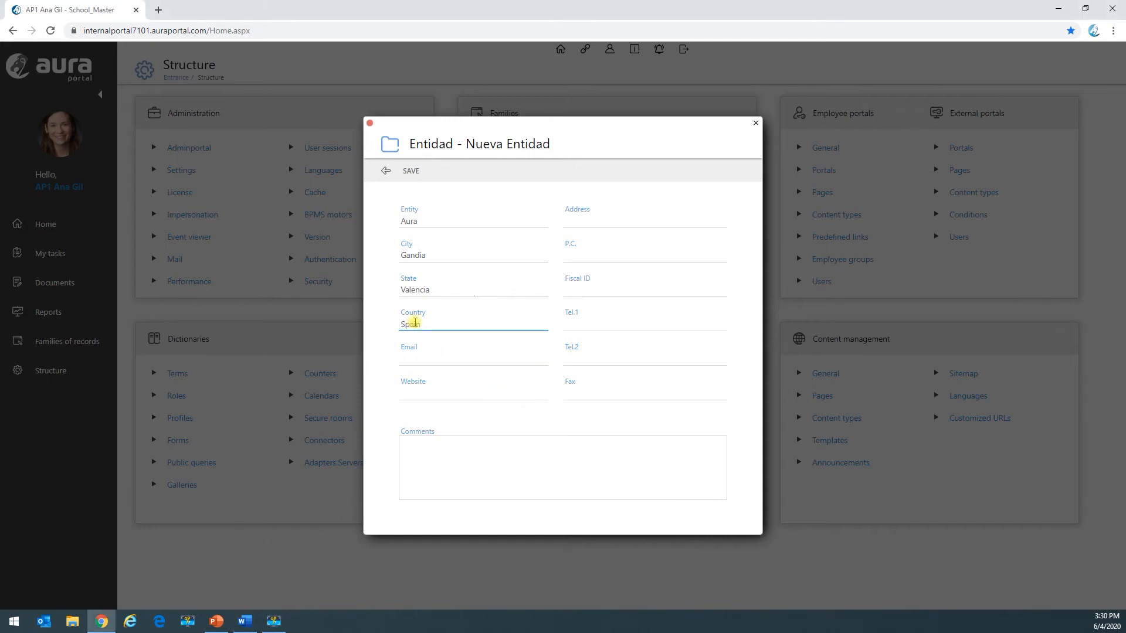
Step: Save the new Aura entity, then close its record and the Settings window
{"action": "left_click", "coordinate": [409, 172]}
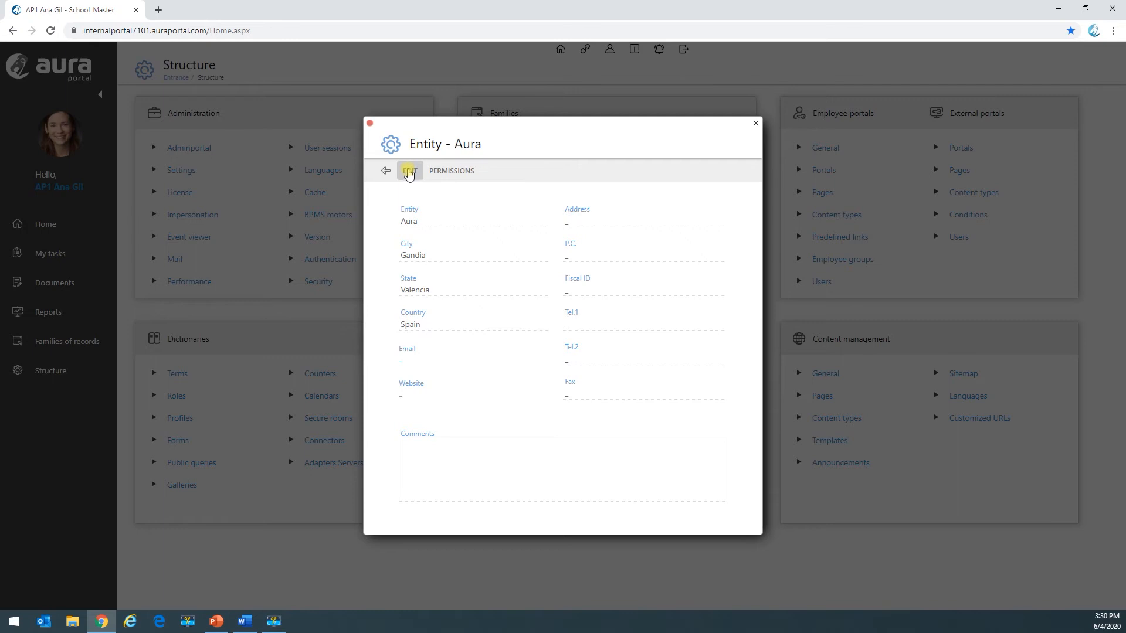
{"action": "left_click", "coordinate": [386, 171]}
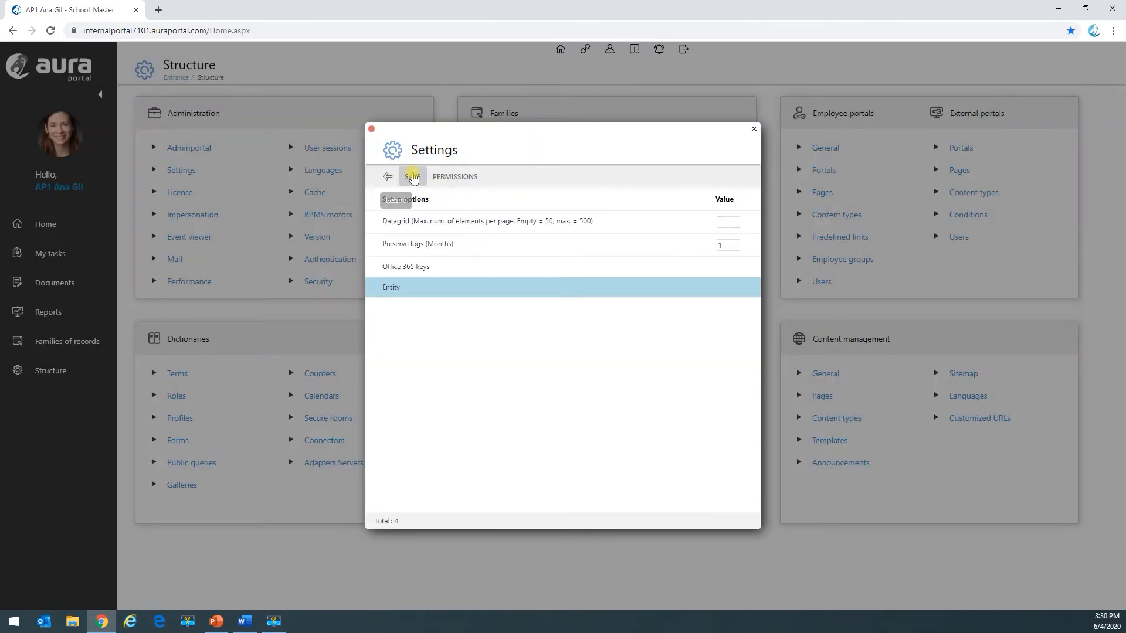
{"action": "left_click", "coordinate": [388, 176]}
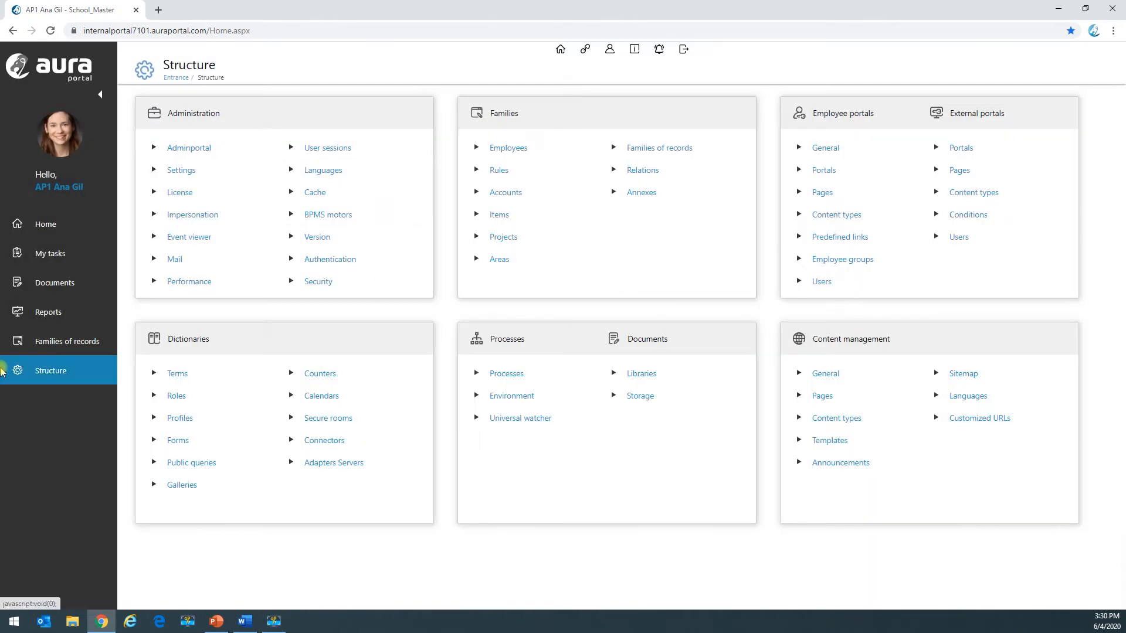
Step: List all employees in the Employees family and start a new employee record
{"action": "left_click", "coordinate": [61, 346]}
{"action": "left_click", "coordinate": [54, 366]}
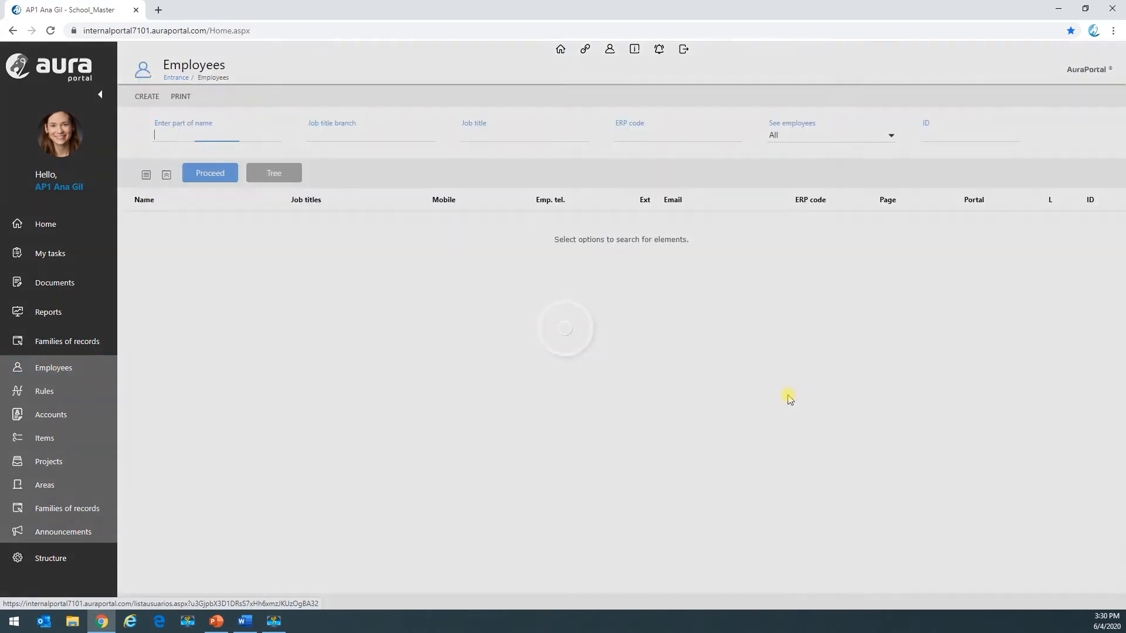
{"action": "left_click", "coordinate": [210, 173]}
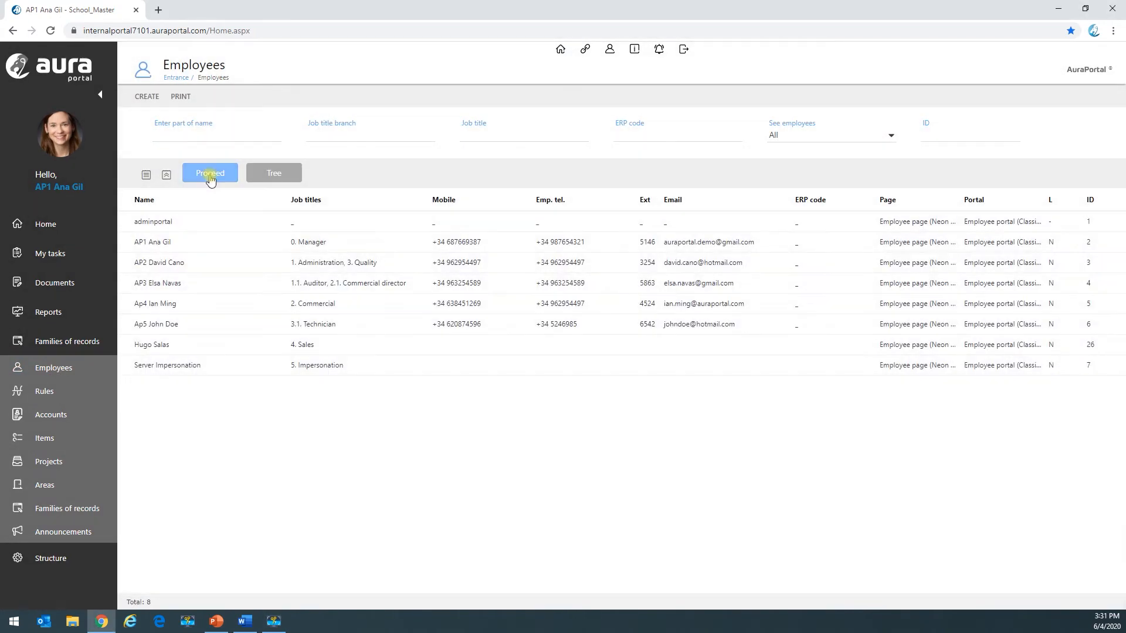
{"action": "left_click", "coordinate": [145, 97]}
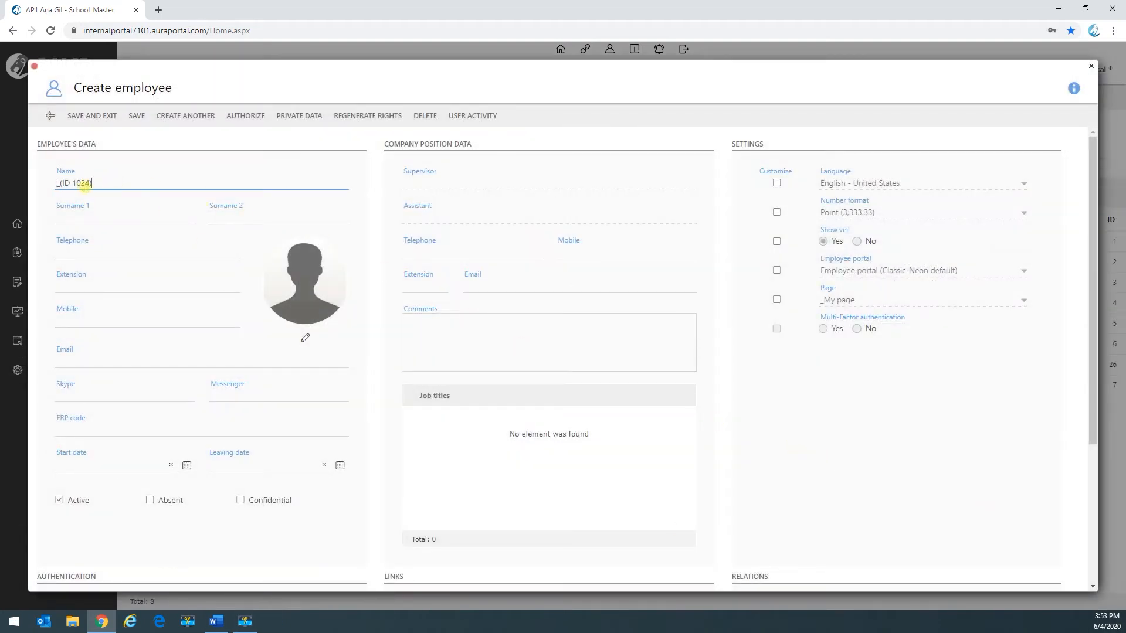
Step: Replace the default name with the employee's first name and enter the first surname
{"action": "left_click_drag", "start_coordinate": [91, 183], "coordinate": [38, 183]}
{"action": "type", "text": "Tim"}
{"action": "left_click", "coordinate": [79, 218]}
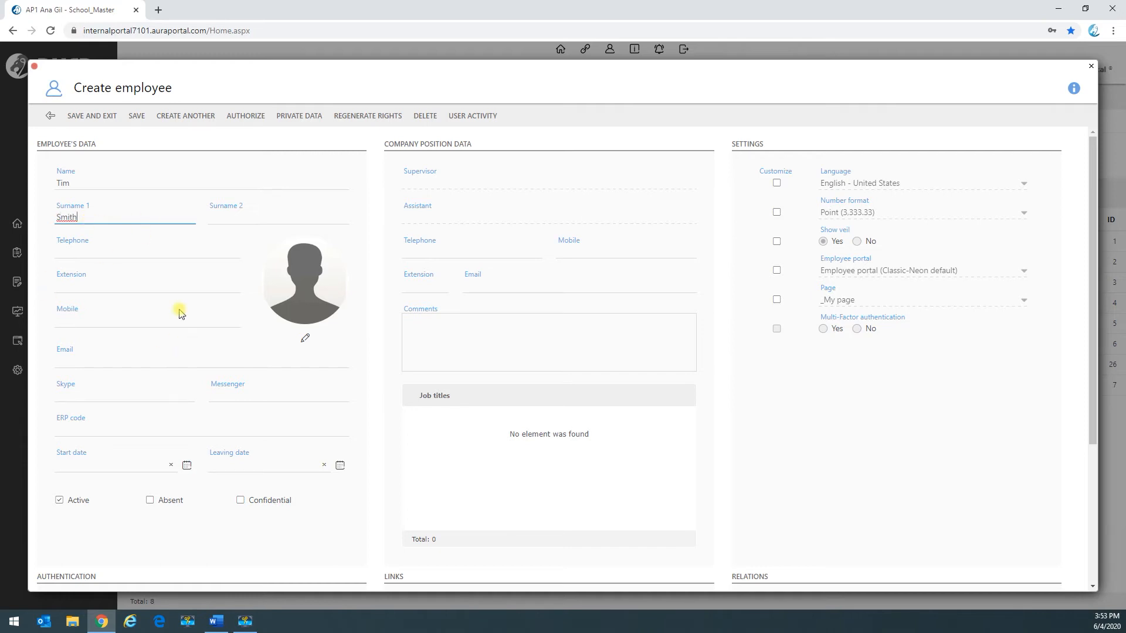
Step: Enable a customized employee portal for the new employee and mark the employee as an AuraPortal user
{"action": "left_click", "coordinate": [776, 270]}
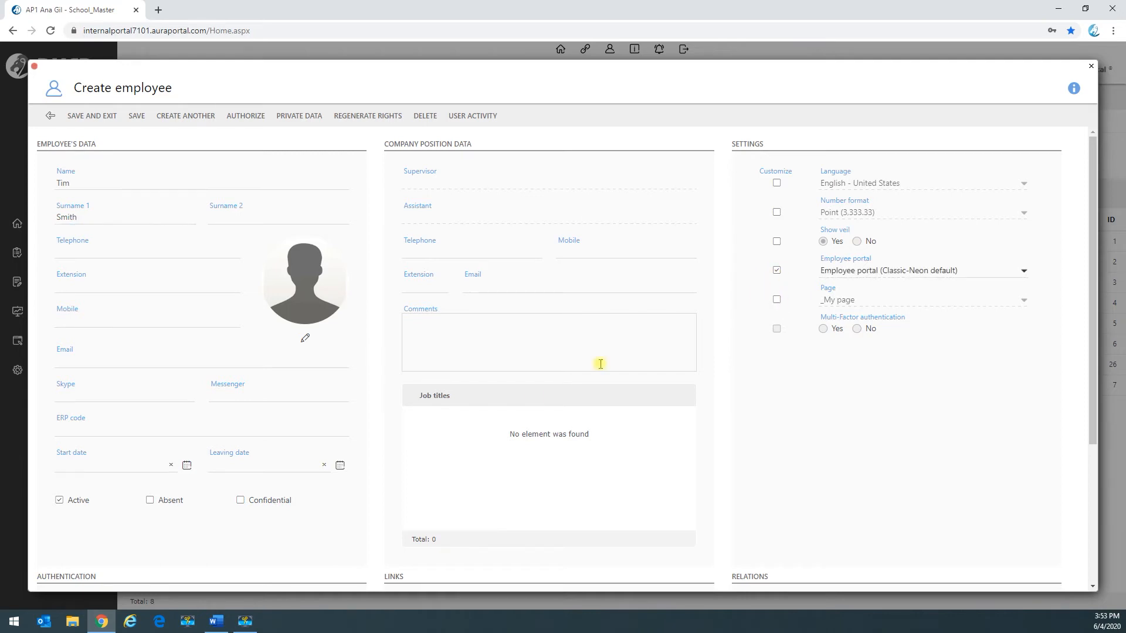
{"action": "scroll", "coordinate": [129, 429], "scroll_direction": "down", "scroll_amount": 2}
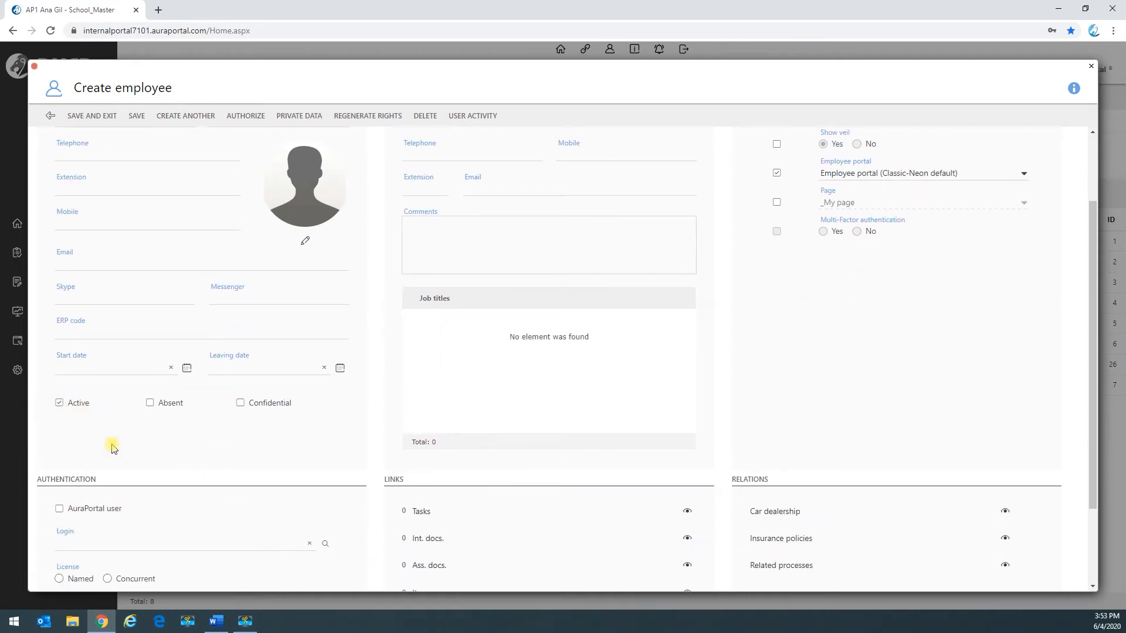
{"action": "scroll", "coordinate": [167, 443], "scroll_direction": "down", "scroll_amount": 2}
{"action": "left_click", "coordinate": [59, 399]}
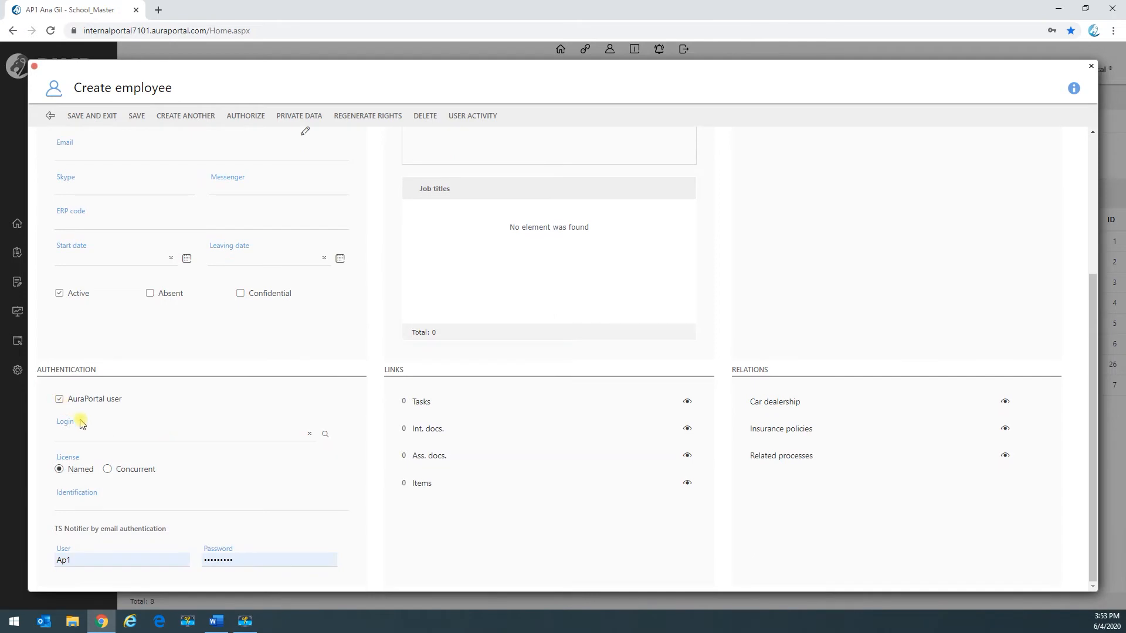
Step: Start a new login for the employee, using the first name and surname joined by a dot as the login name
{"action": "left_click", "coordinate": [326, 435]}
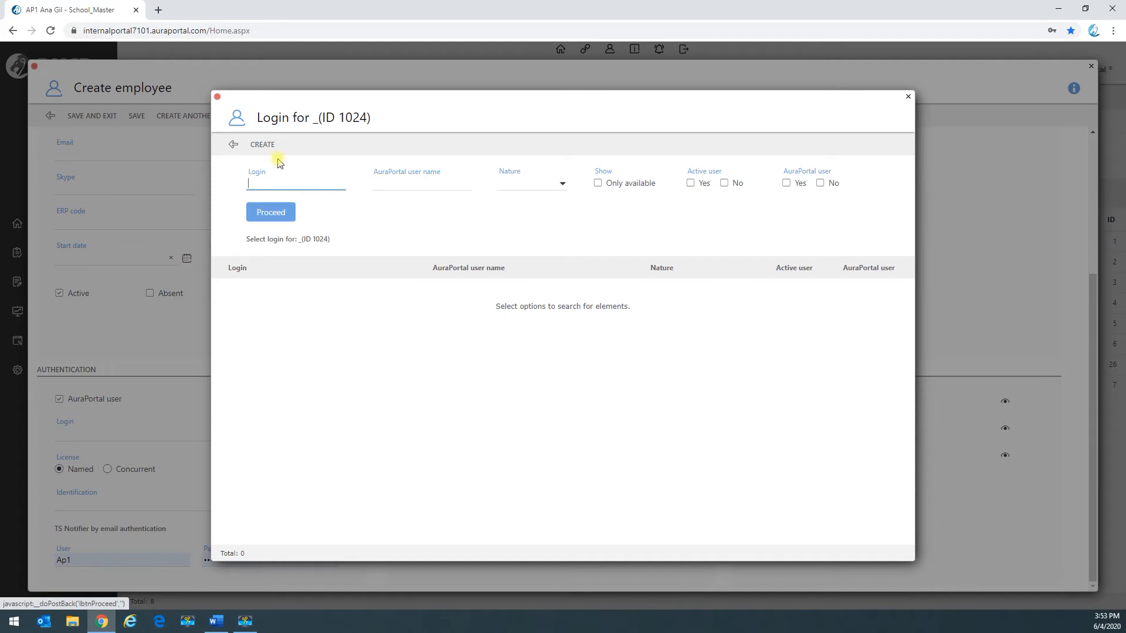
{"action": "left_click", "coordinate": [262, 146]}
{"action": "left_click", "coordinate": [480, 309]}
{"action": "left_click_drag", "start_coordinate": [480, 309], "coordinate": [431, 309]}
{"action": "key", "text": "Right"}
{"action": "key", "text": "Down"}
{"action": "key", "text": "Return"}
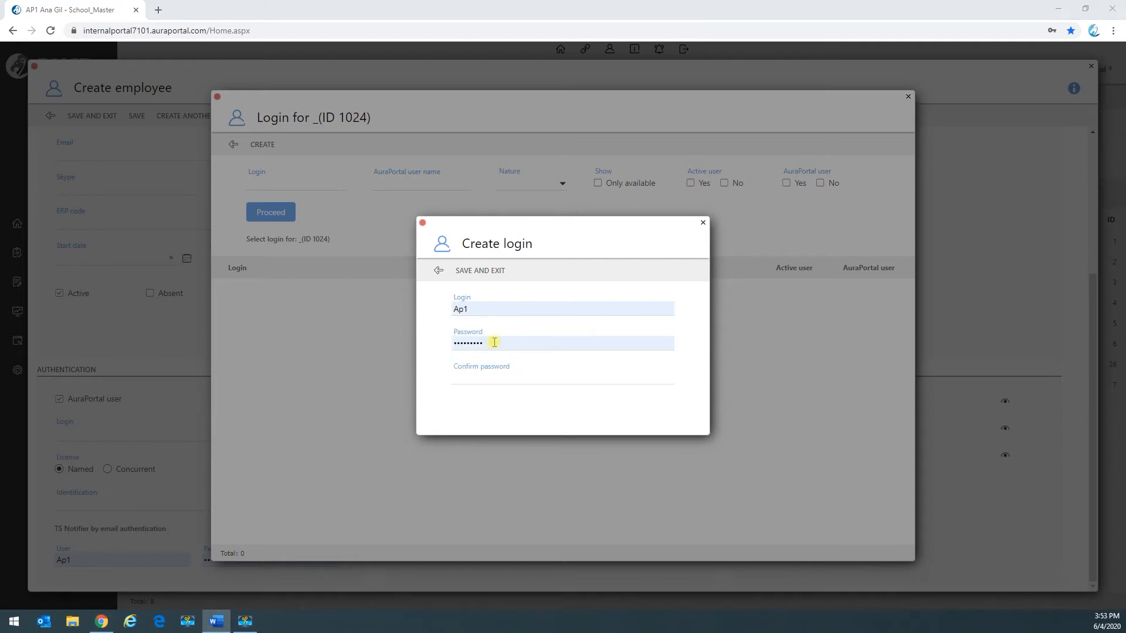
{"action": "left_click_drag", "start_coordinate": [488, 309], "coordinate": [451, 311]}
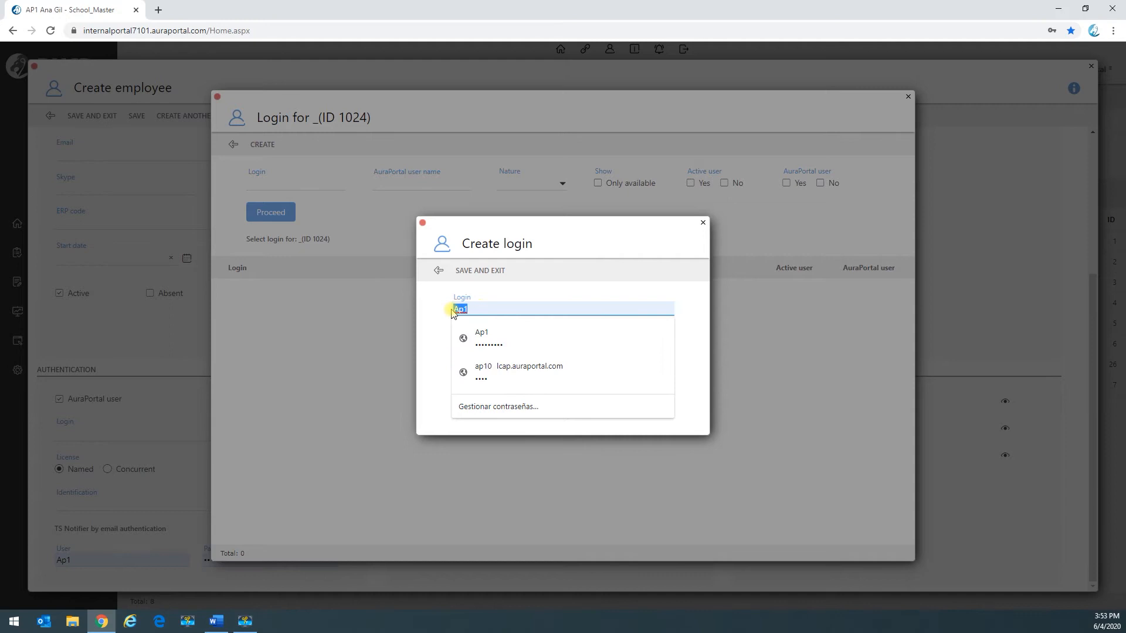
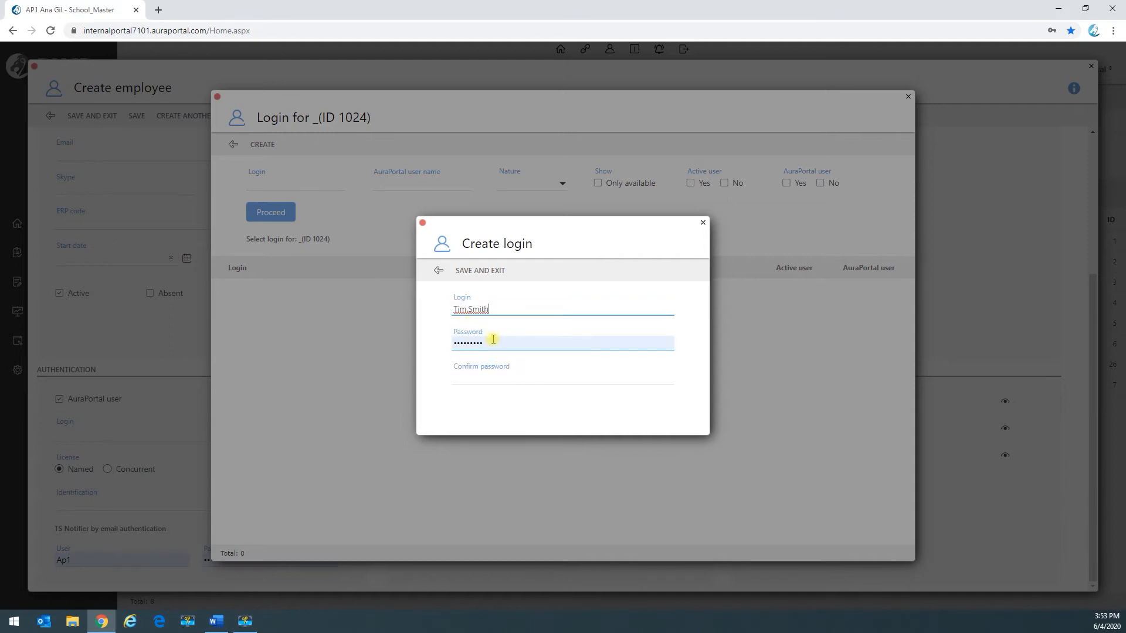
Step: Enter and confirm the password for the new login, and save it to the employee's authentication data
{"action": "left_click_drag", "start_coordinate": [492, 342], "coordinate": [447, 344]}
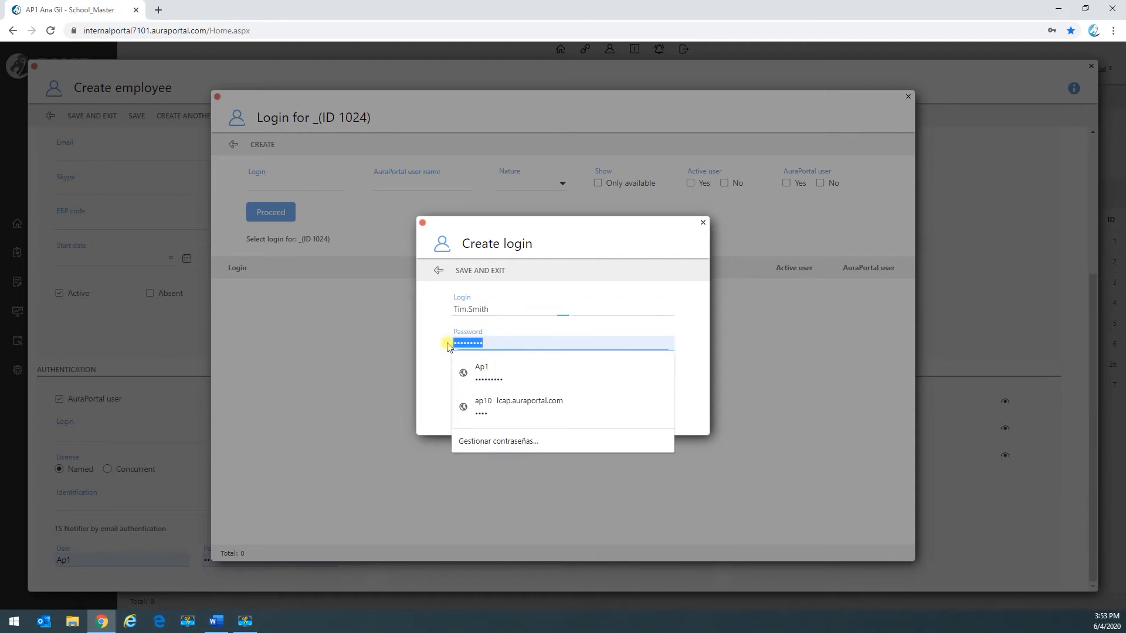
{"action": "type", "text": "a"}
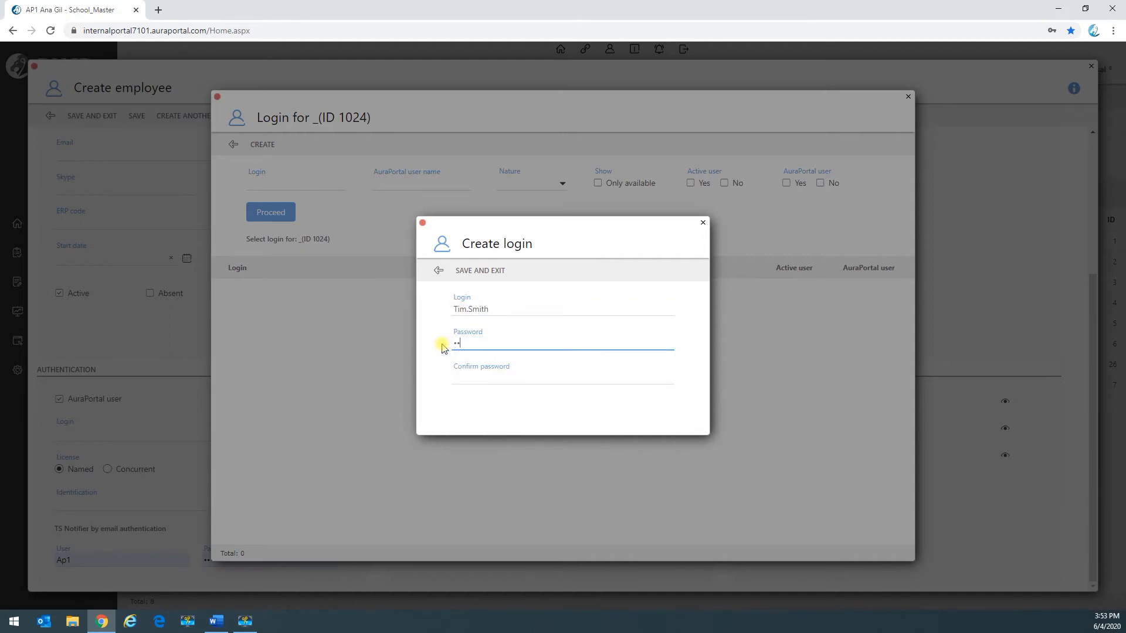
{"action": "left_click", "coordinate": [456, 376]}
{"action": "type", "text": "a"}
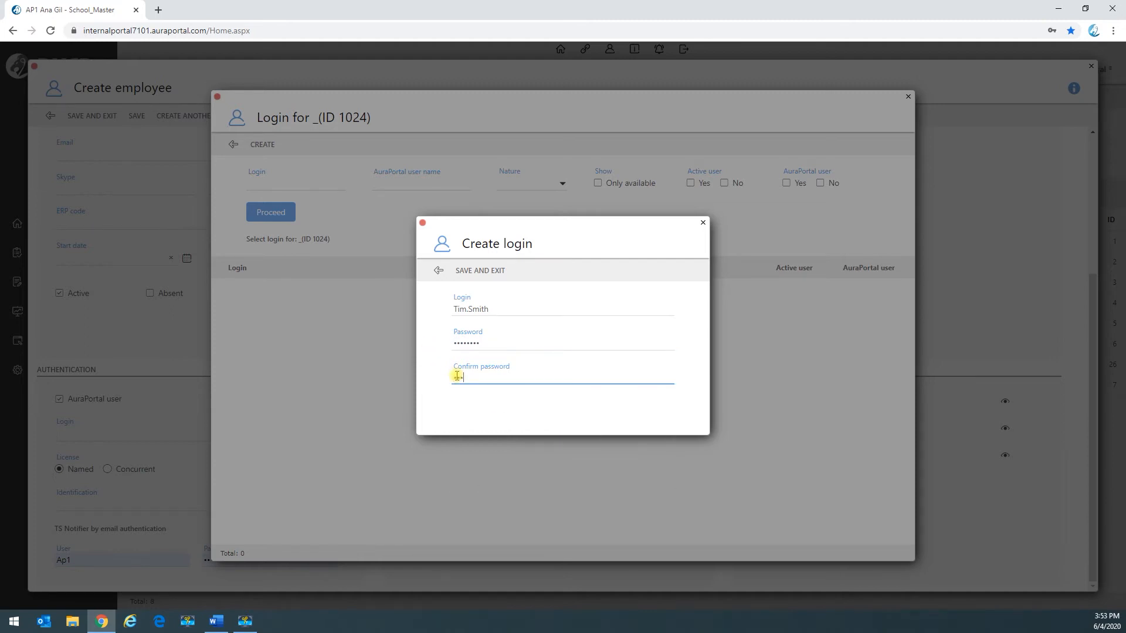
{"action": "left_click", "coordinate": [456, 376]}
{"action": "type", "text": "••••••••"}
{"action": "left_click", "coordinate": [478, 277]}
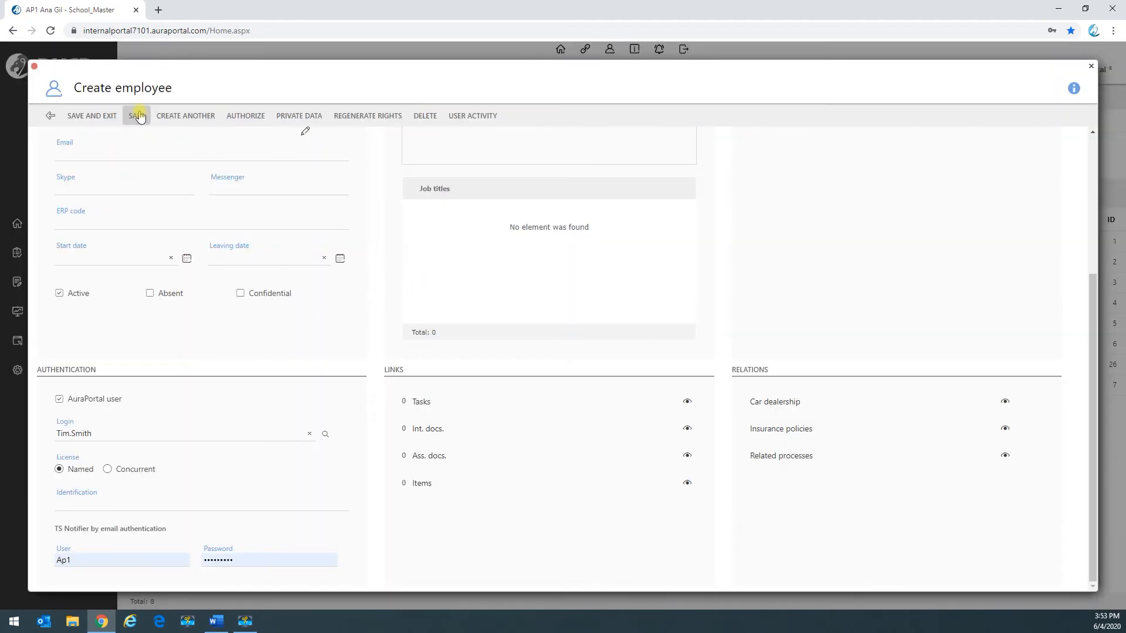
Step: Save and exit the new employee record, and refresh the employee list
{"action": "left_click", "coordinate": [138, 115]}
{"action": "left_click", "coordinate": [100, 116]}
{"action": "left_click", "coordinate": [206, 192]}
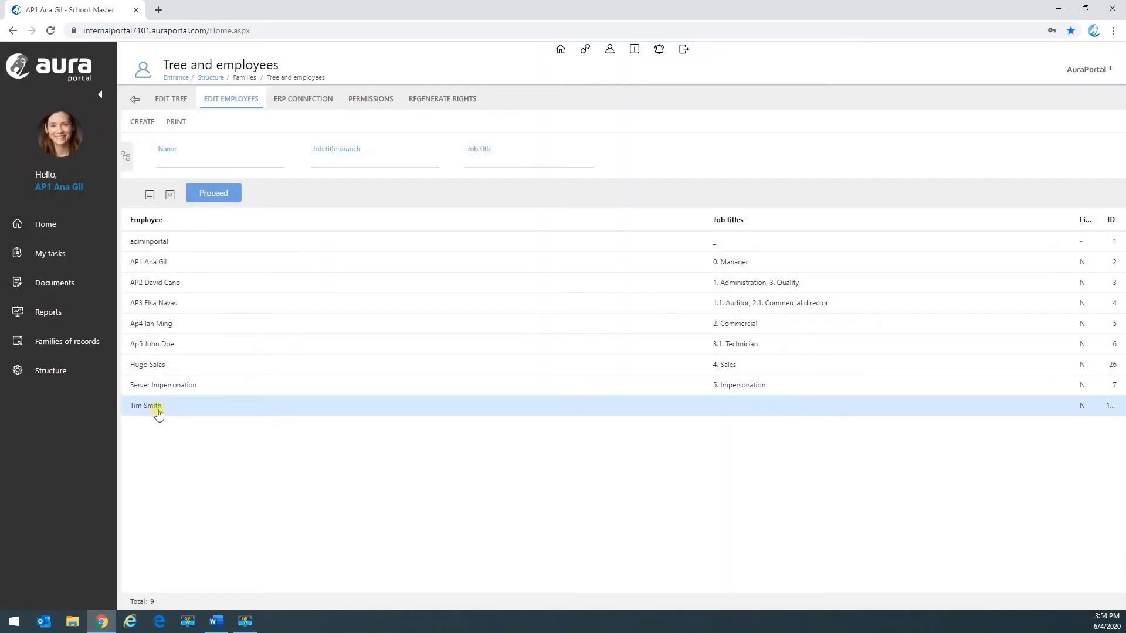
Step: Expand the job title tree and save a new branch numbered 2.1.1 with the job title Demo
{"action": "left_click", "coordinate": [169, 97]}
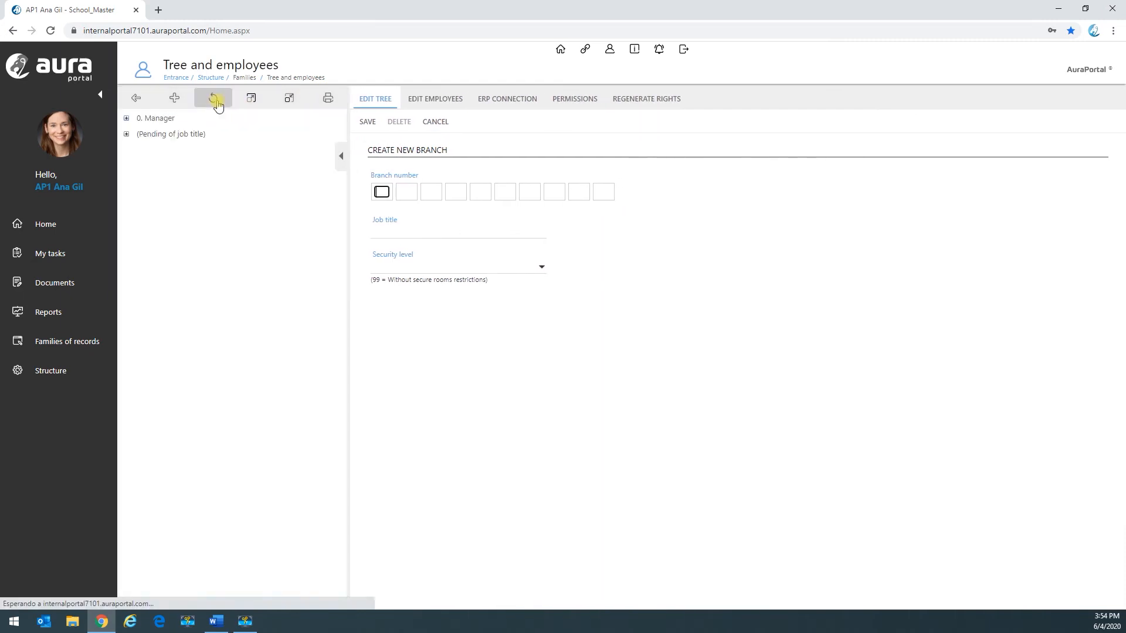
{"action": "left_click", "coordinate": [252, 101]}
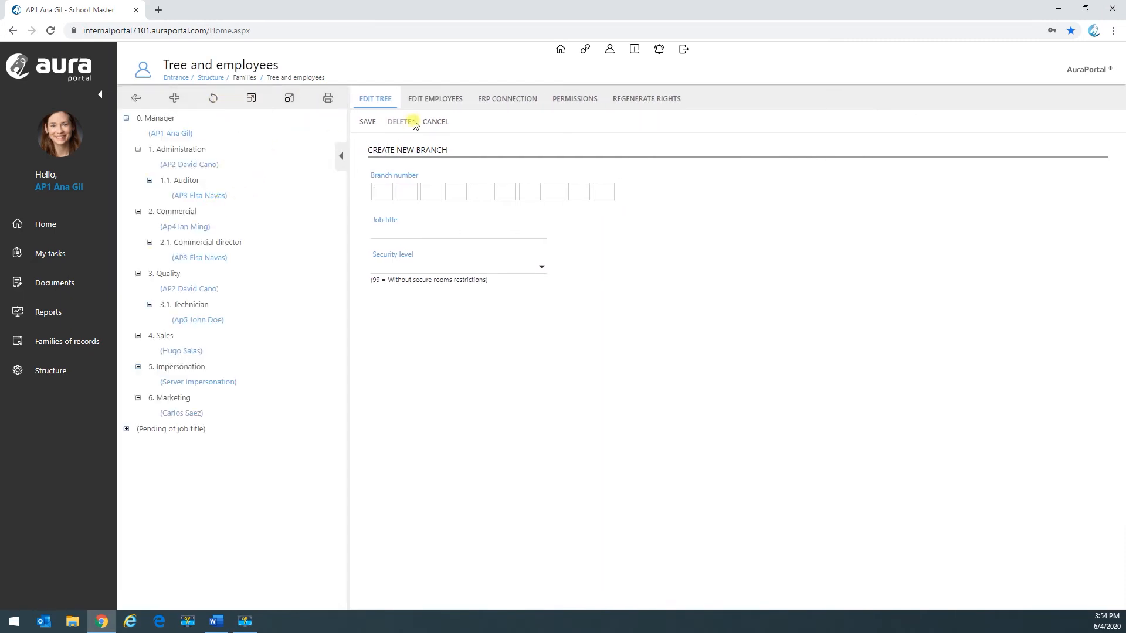
{"action": "left_click", "coordinate": [382, 192]}
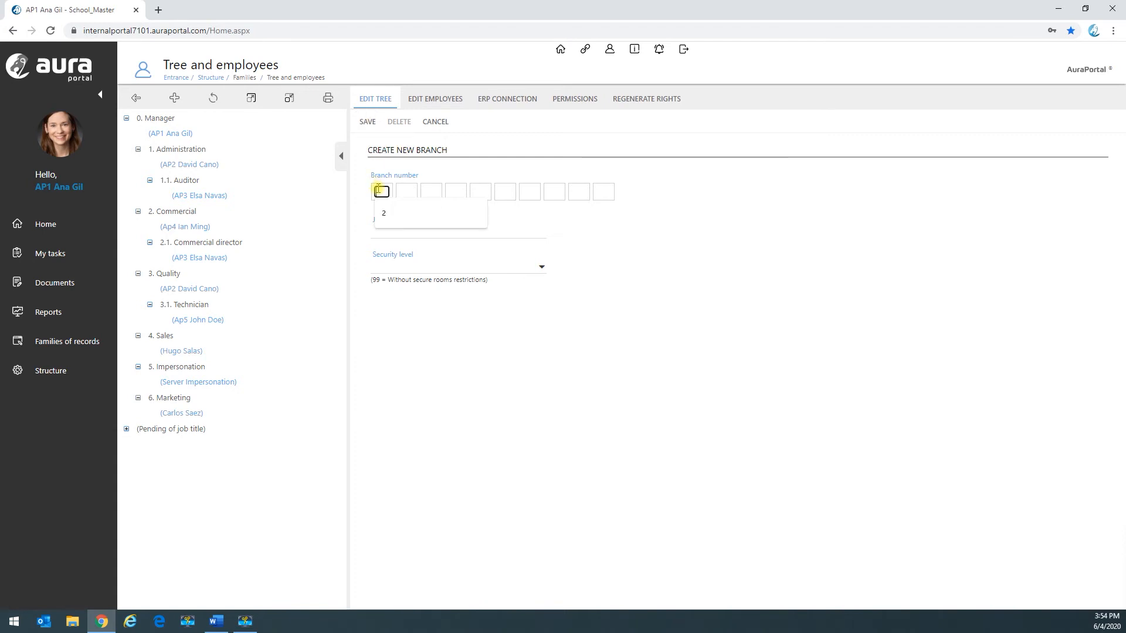
{"action": "type", "text": "21"}
{"action": "left_click", "coordinate": [430, 193]}
{"action": "type", "text": "1"}
{"action": "left_click", "coordinate": [398, 229]}
{"action": "type", "text": "Demo"}
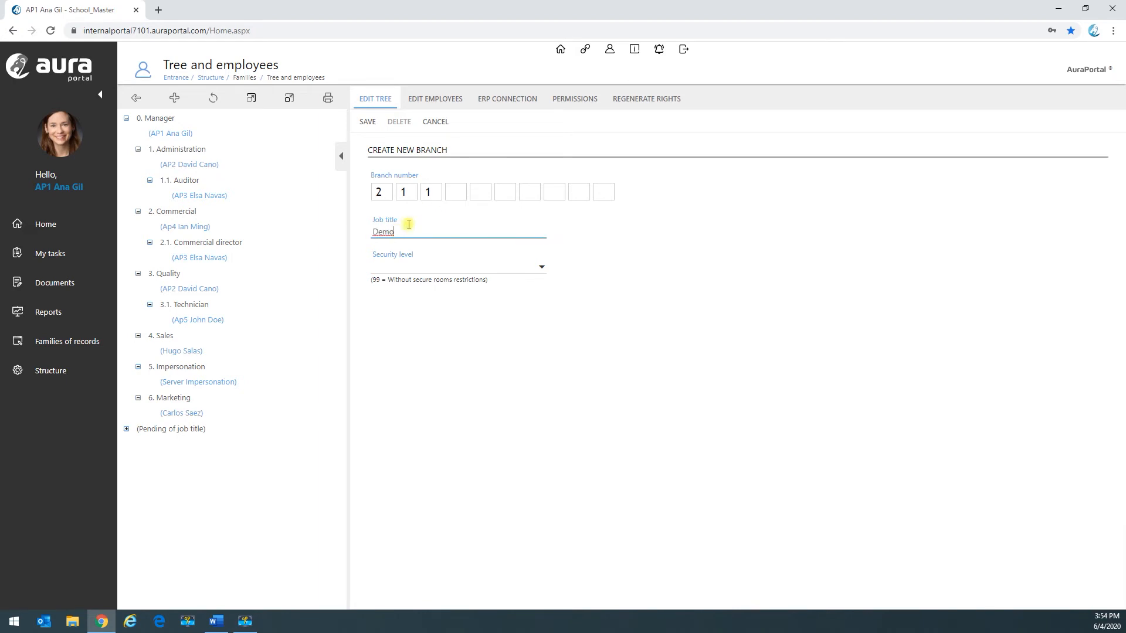
{"action": "left_click", "coordinate": [366, 124]}
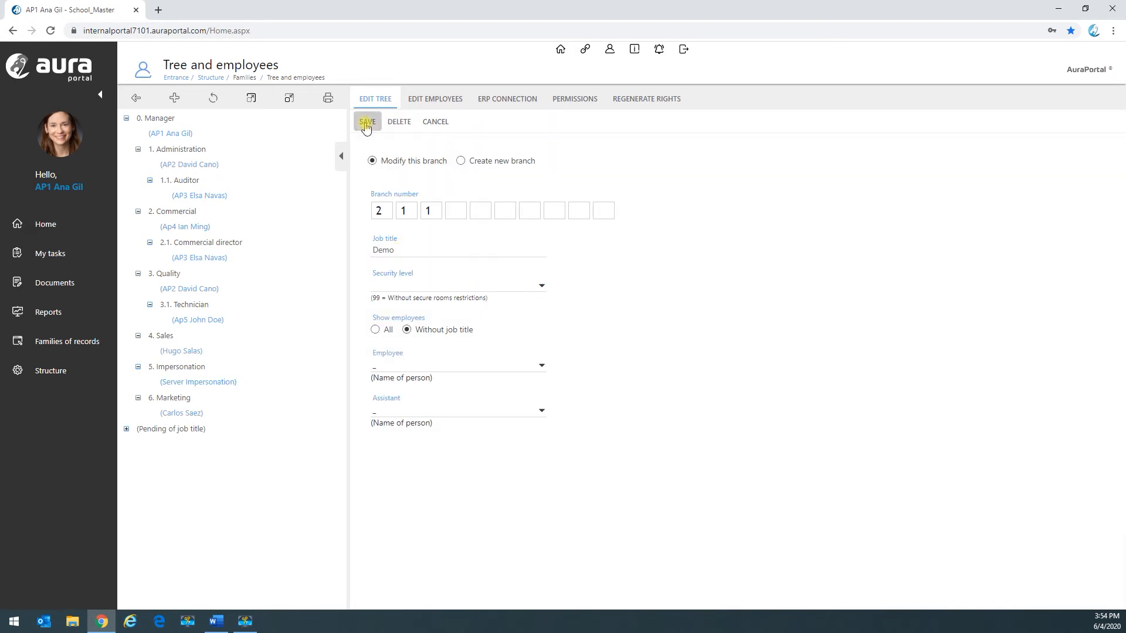
Step: Assign the newly created employee to the Demo job title and save the branch
{"action": "left_click", "coordinate": [539, 366]}
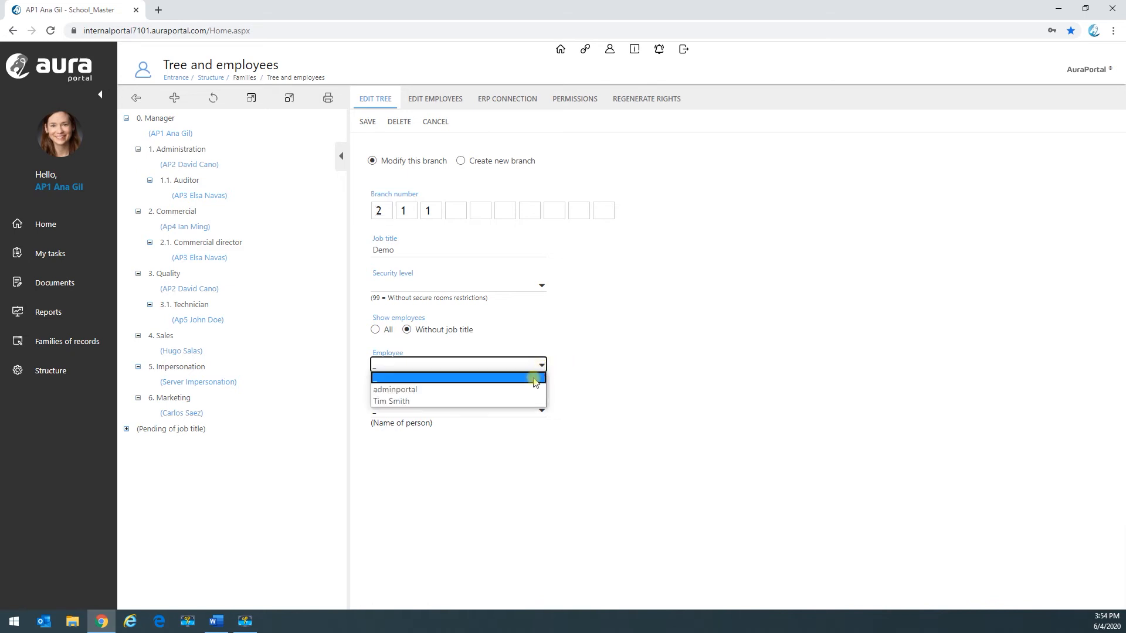
{"action": "left_click", "coordinate": [508, 404]}
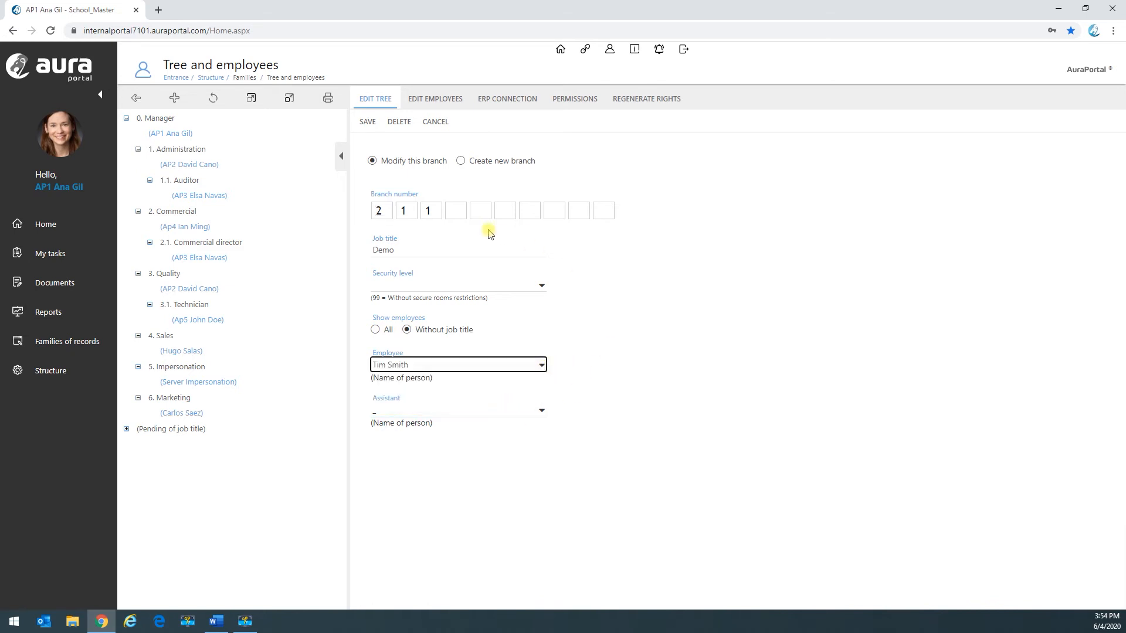
{"action": "left_click", "coordinate": [368, 124]}
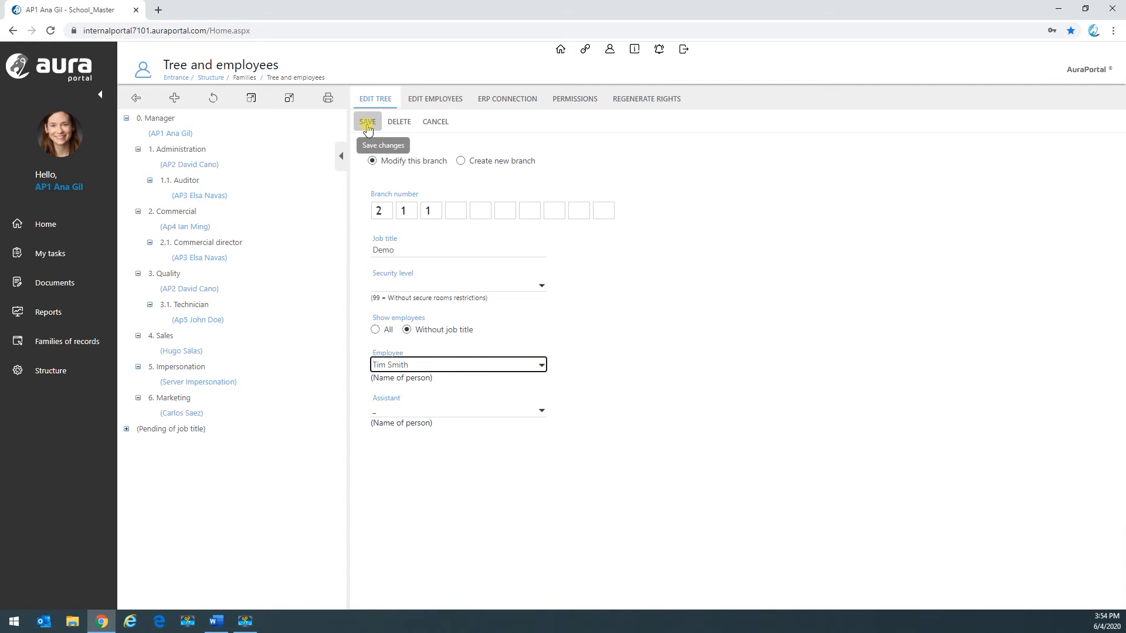
{"action": "left_click", "coordinate": [367, 127]}
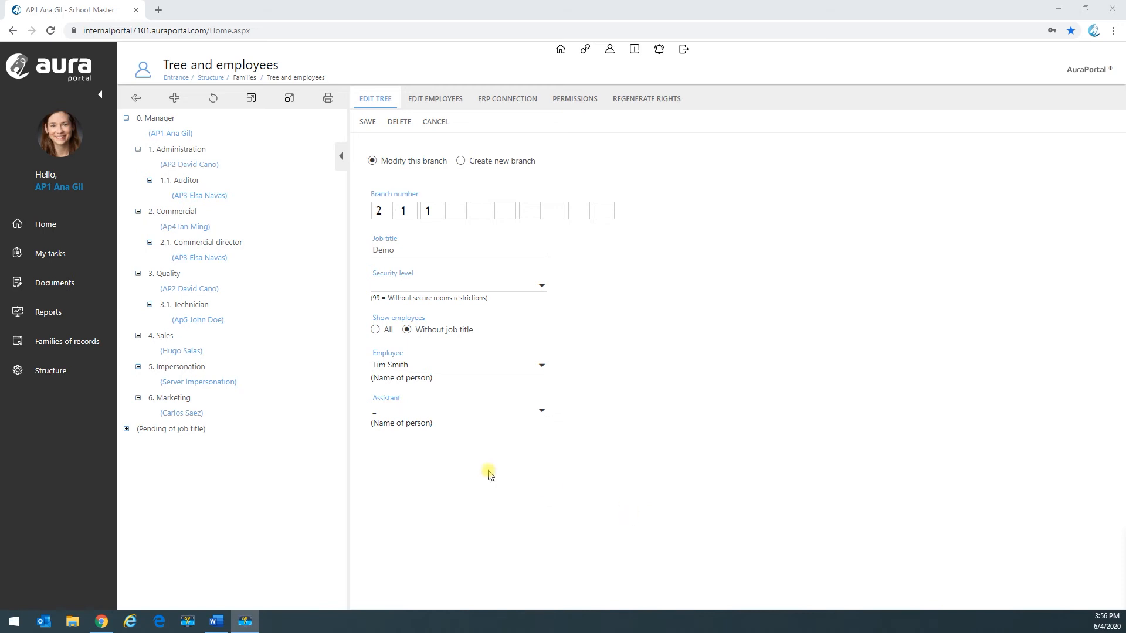
Step: Start a new account of class Clients in the Accounts family
{"action": "left_click", "coordinate": [70, 342]}
{"action": "left_click", "coordinate": [57, 414]}
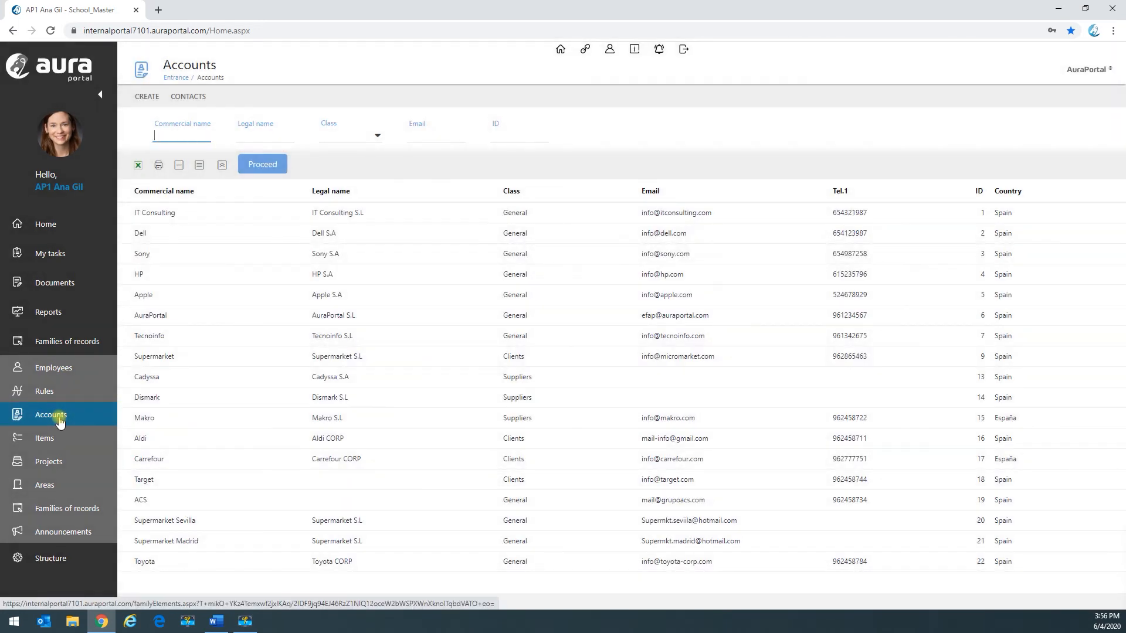
{"action": "left_click", "coordinate": [146, 96]}
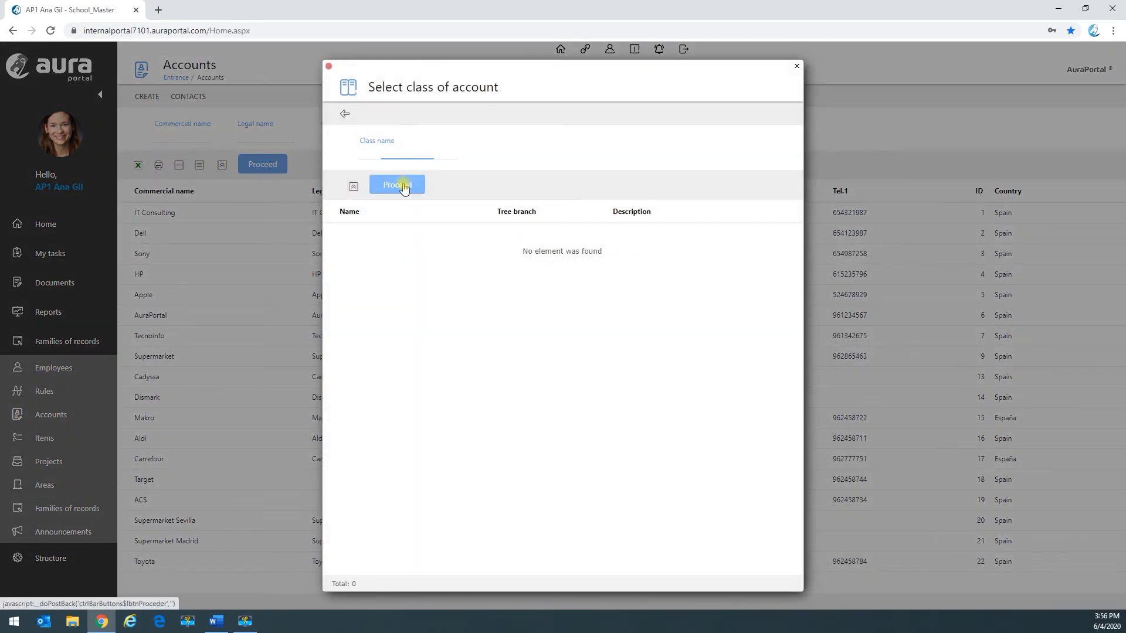
{"action": "left_click", "coordinate": [404, 186]}
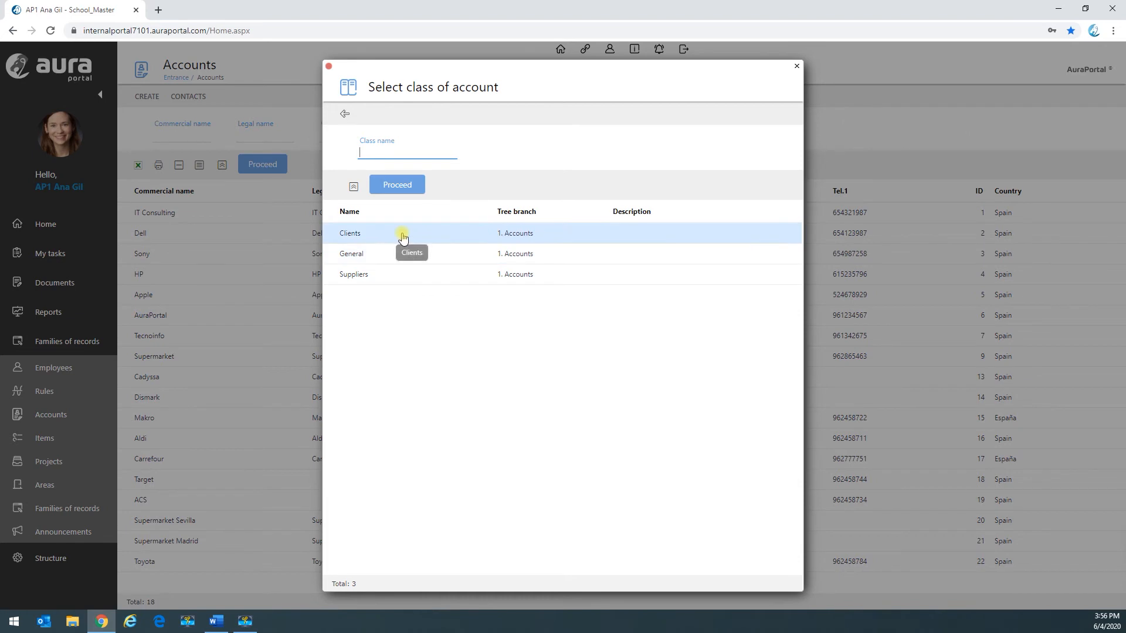
{"action": "left_click", "coordinate": [403, 235]}
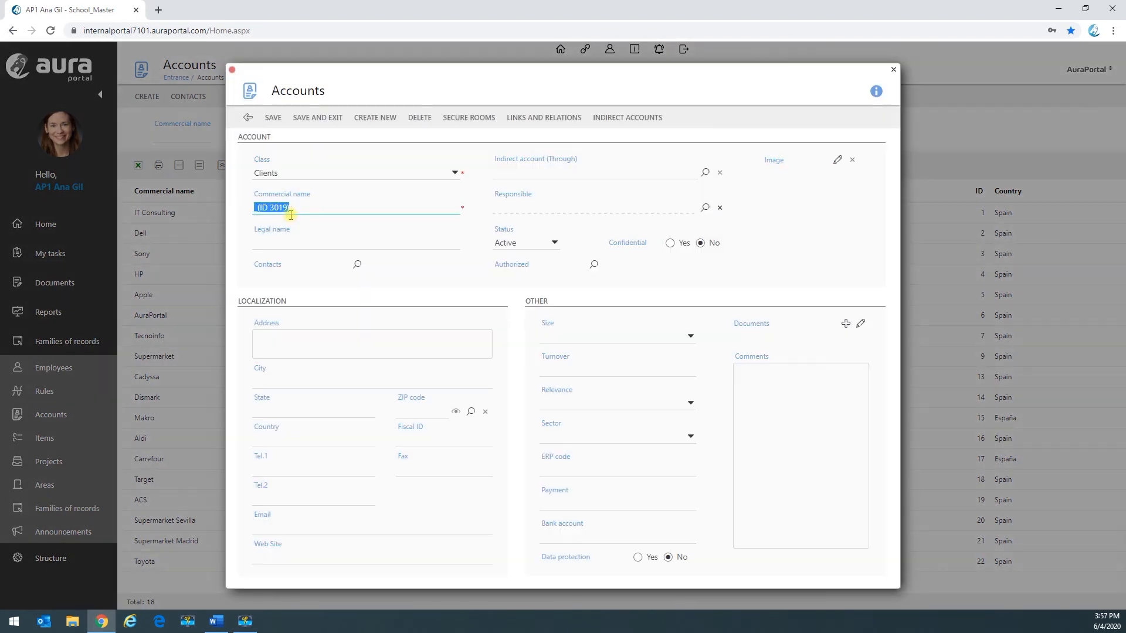
Step: Set the account's commercial name to Ikea, fill in its street address and enter Chicago as the city
{"action": "key", "text": "BackSpace"}
{"action": "left_click", "coordinate": [268, 346]}
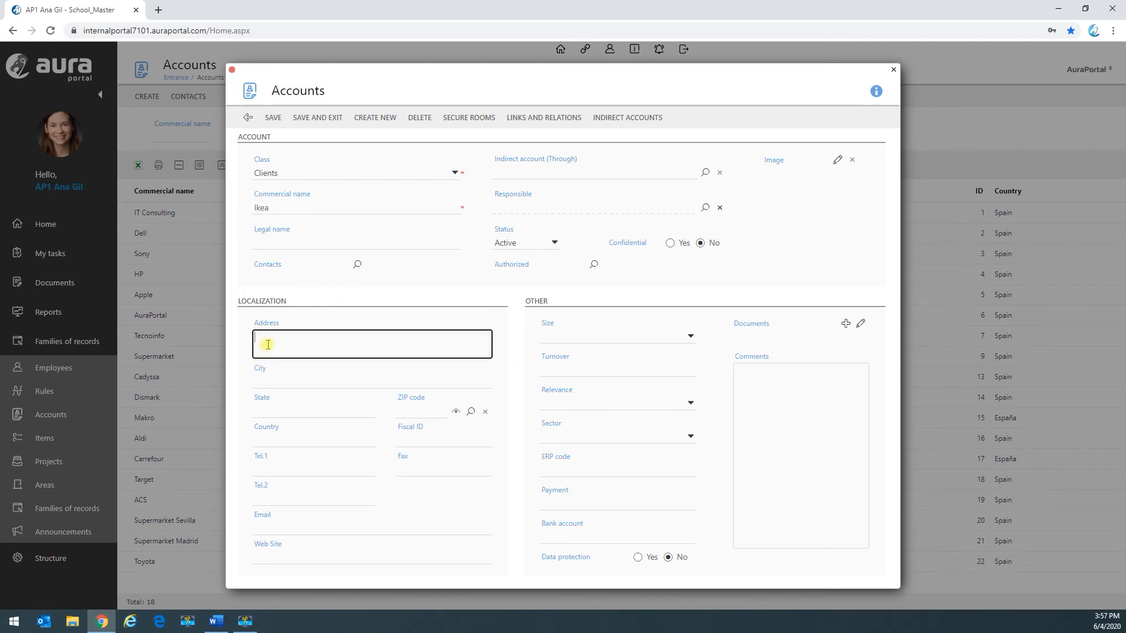
{"action": "left_click", "coordinate": [270, 380]}
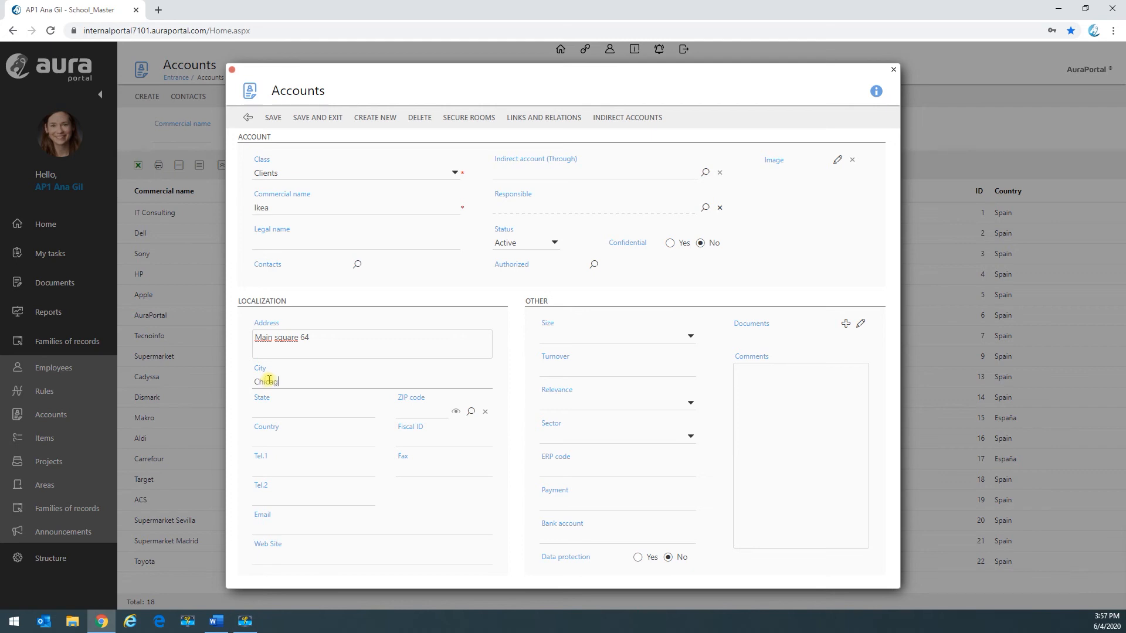
{"action": "type", "text": "Chicago"}
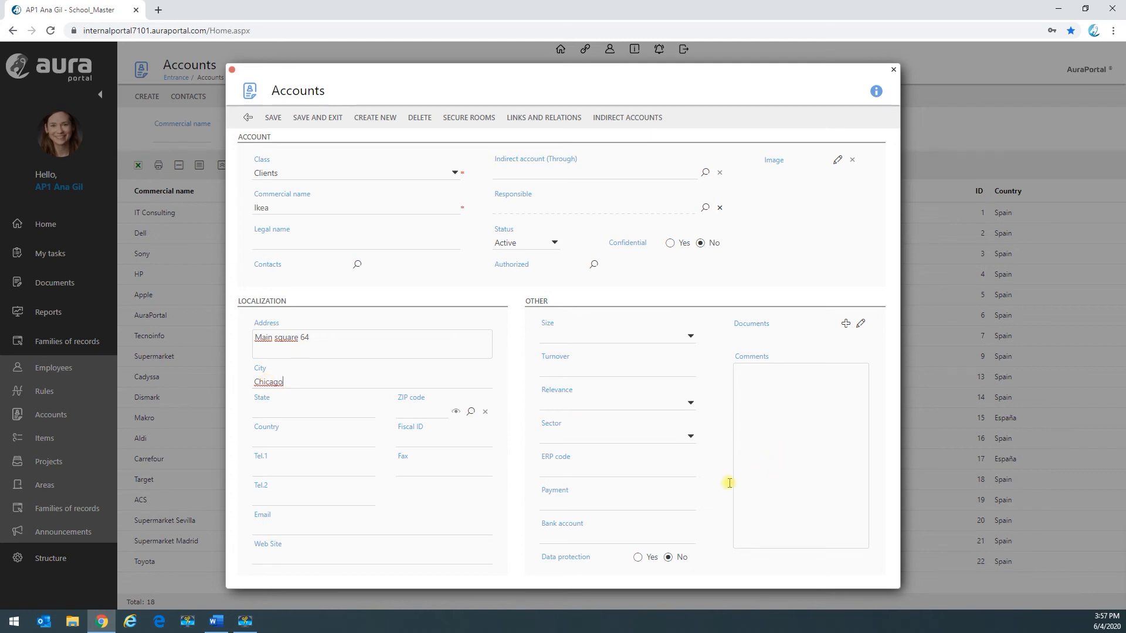
Step: Save the new Ikea client account and return to the accounts list
{"action": "left_click", "coordinate": [413, 413]}
{"action": "type", "text": "60007"}
{"action": "left_click", "coordinate": [273, 119]}
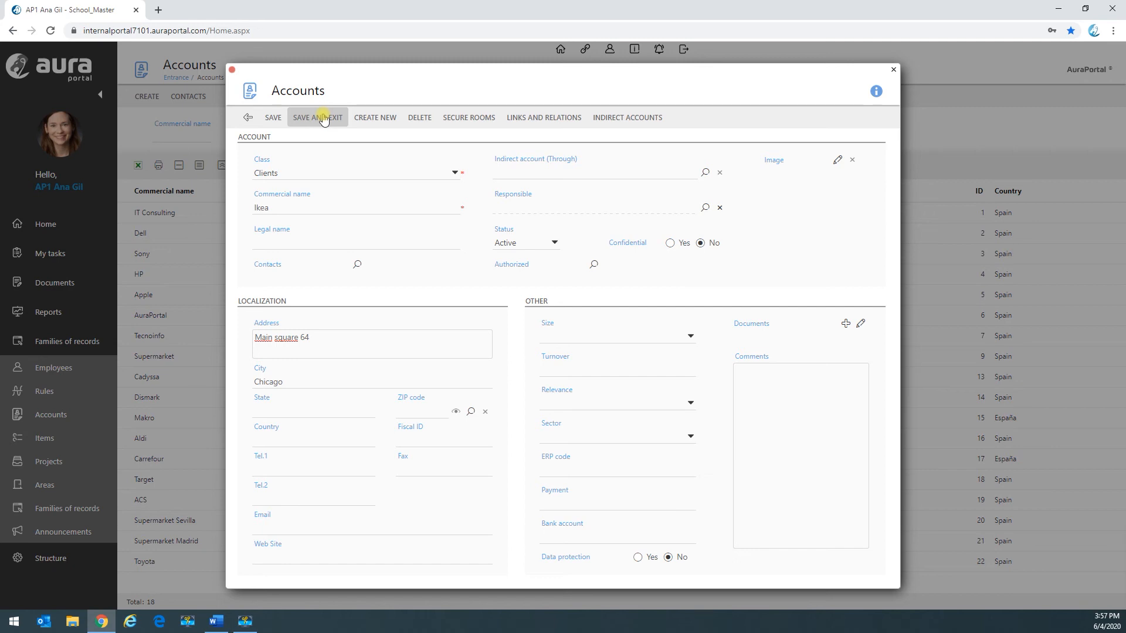
{"action": "left_click", "coordinate": [323, 118]}
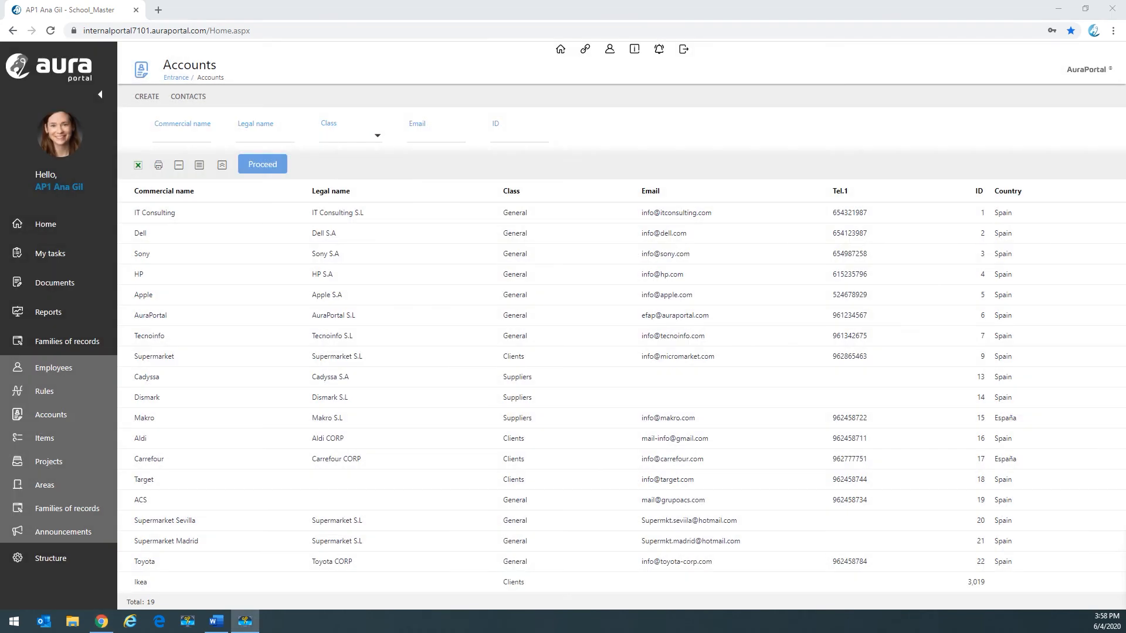
Step: Create a new contact for the Ikea account, enter the contact's full name and set its nature to External user
{"action": "left_click", "coordinate": [204, 584]}
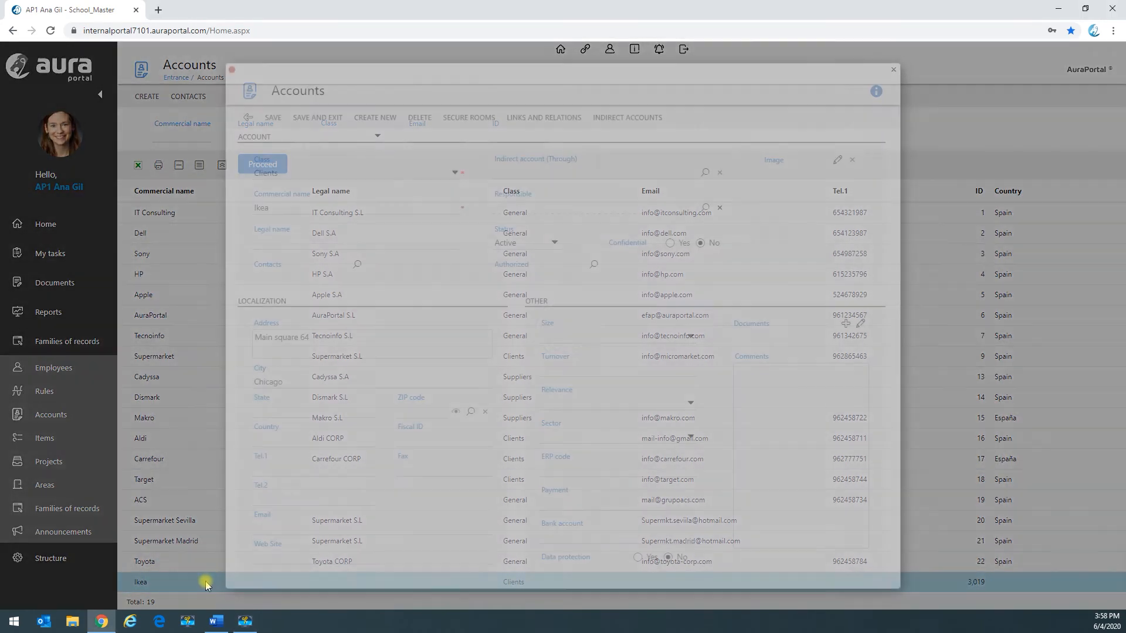
{"action": "left_click", "coordinate": [358, 265]}
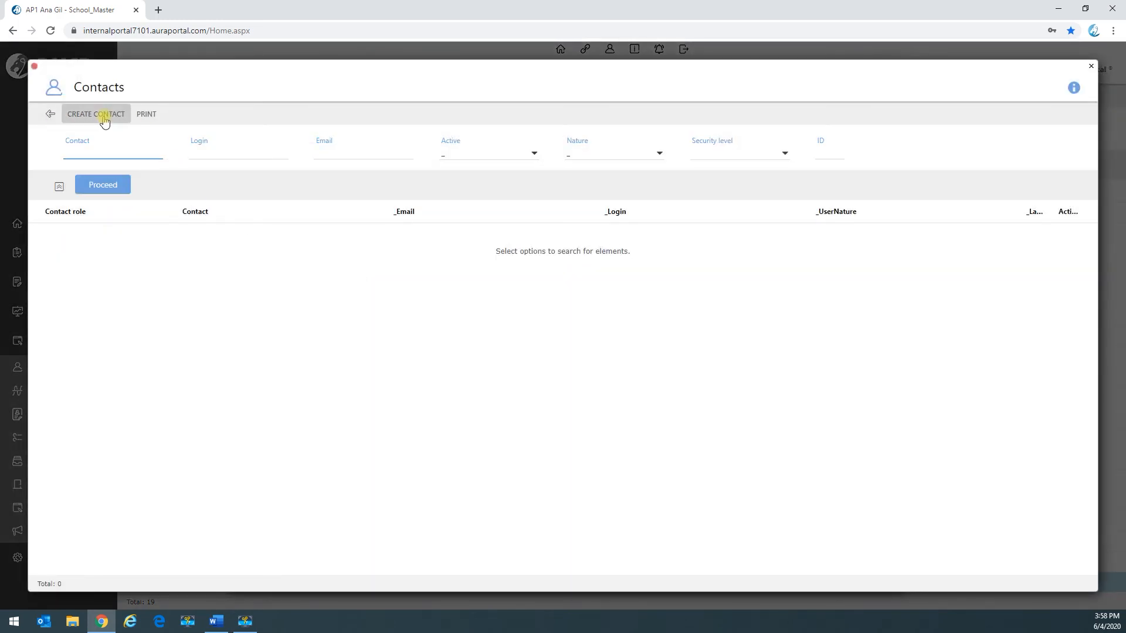
{"action": "left_click", "coordinate": [103, 116]}
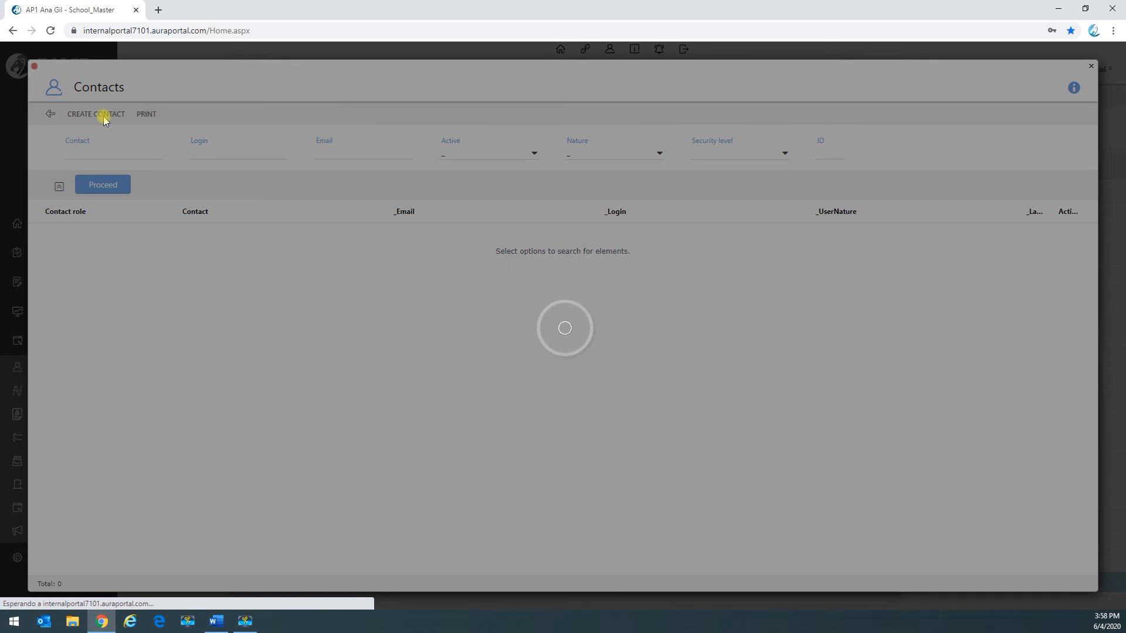
{"action": "left_click_drag", "start_coordinate": [427, 284], "coordinate": [377, 281]}
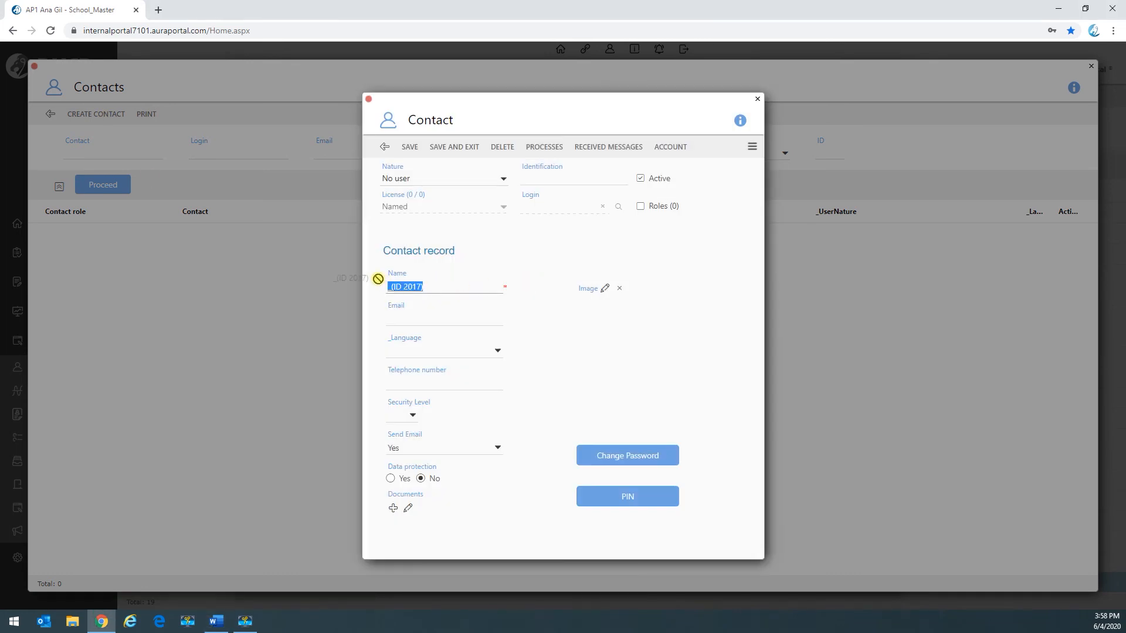
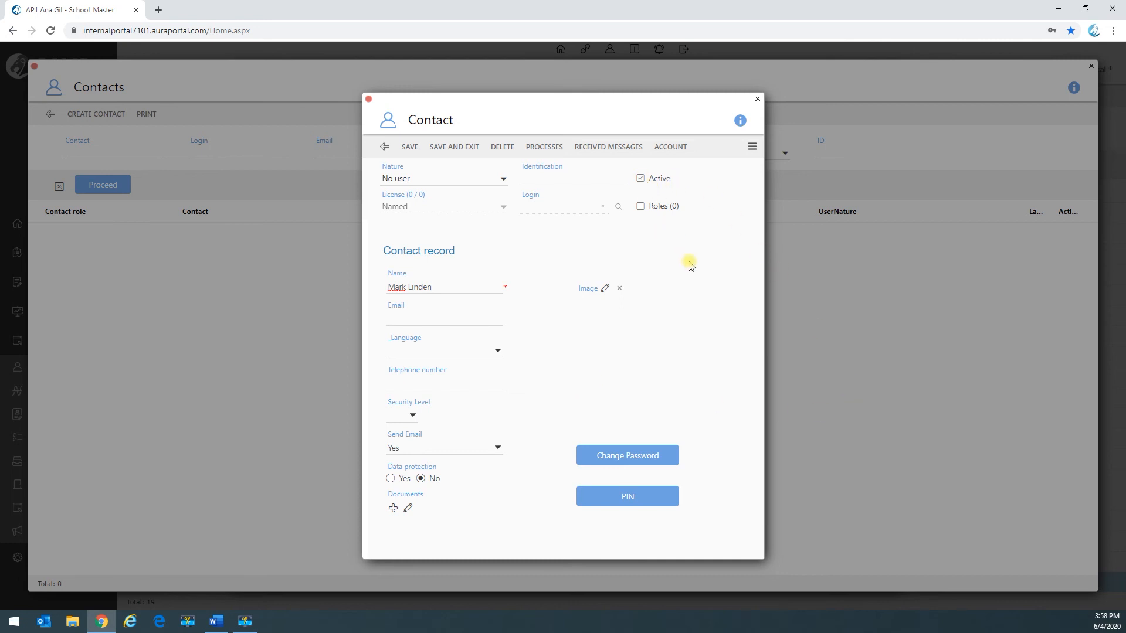
{"action": "left_click", "coordinate": [502, 179]}
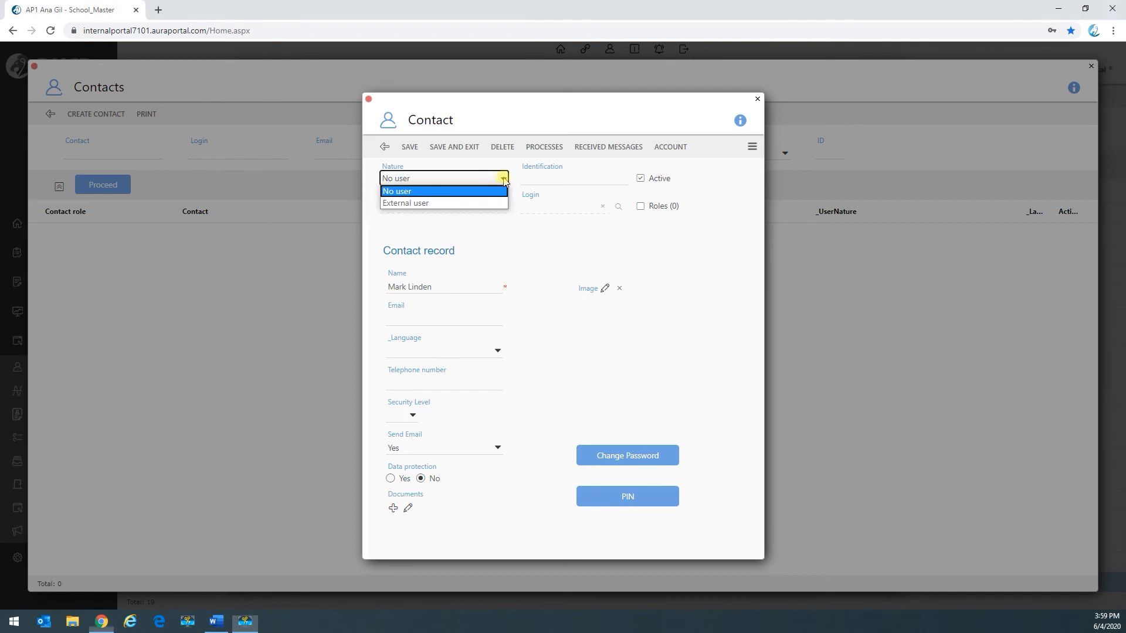
{"action": "left_click", "coordinate": [485, 204]}
Step: Create a login for the contact using a dot-separated version of the contact's name, enter and confirm the account password, and save it
{"action": "left_click", "coordinate": [619, 206]}
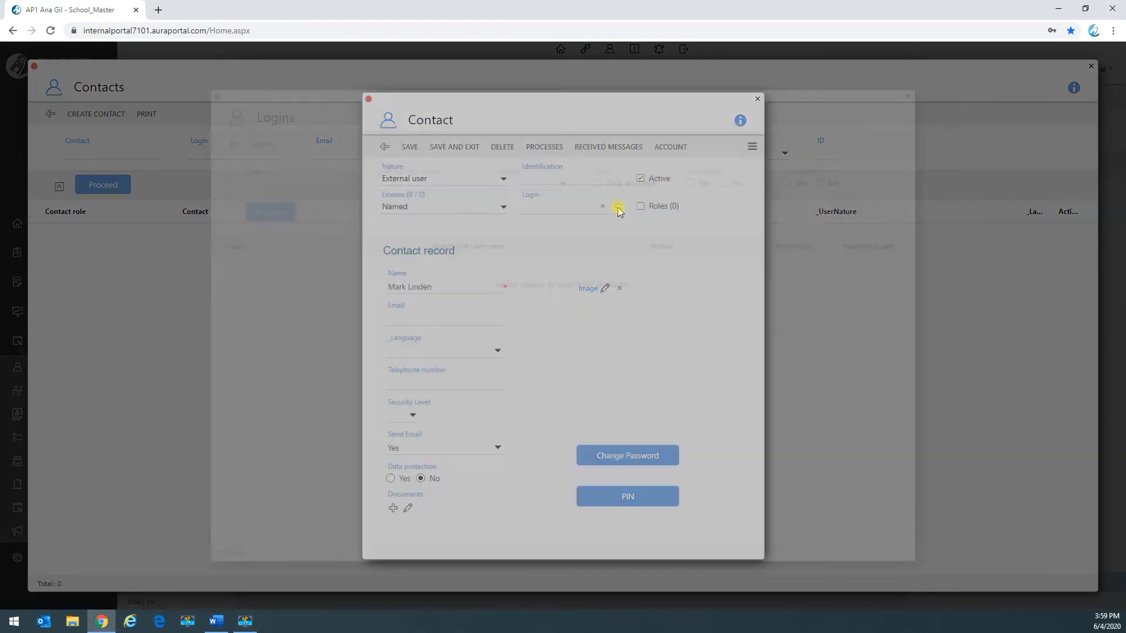
{"action": "left_click", "coordinate": [263, 146]}
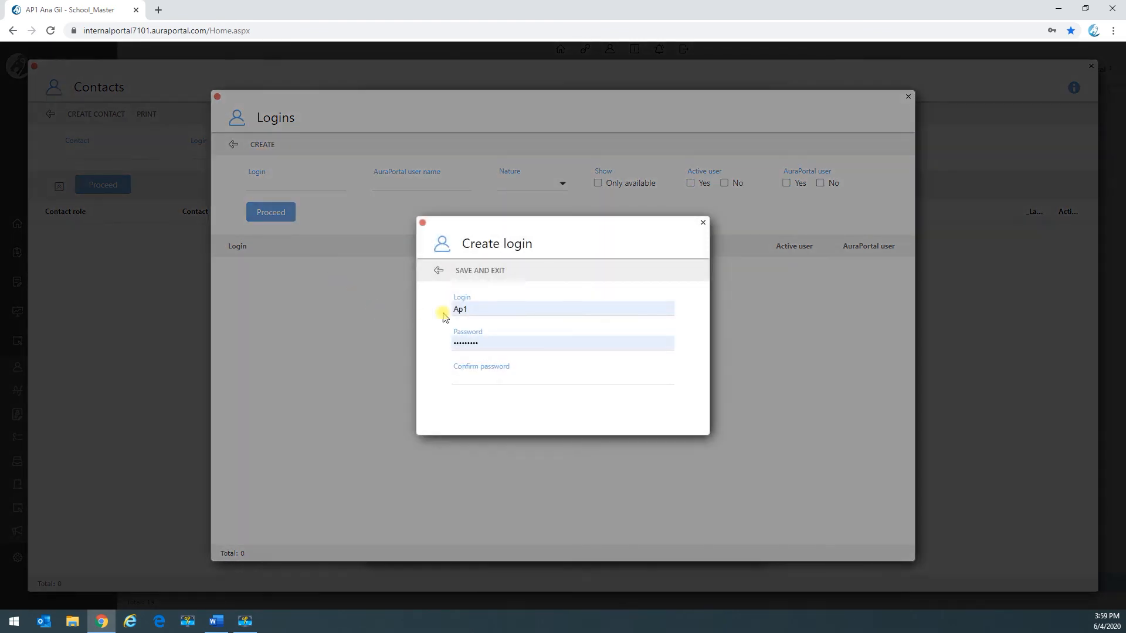
{"action": "left_click_drag", "start_coordinate": [482, 306], "coordinate": [453, 309]}
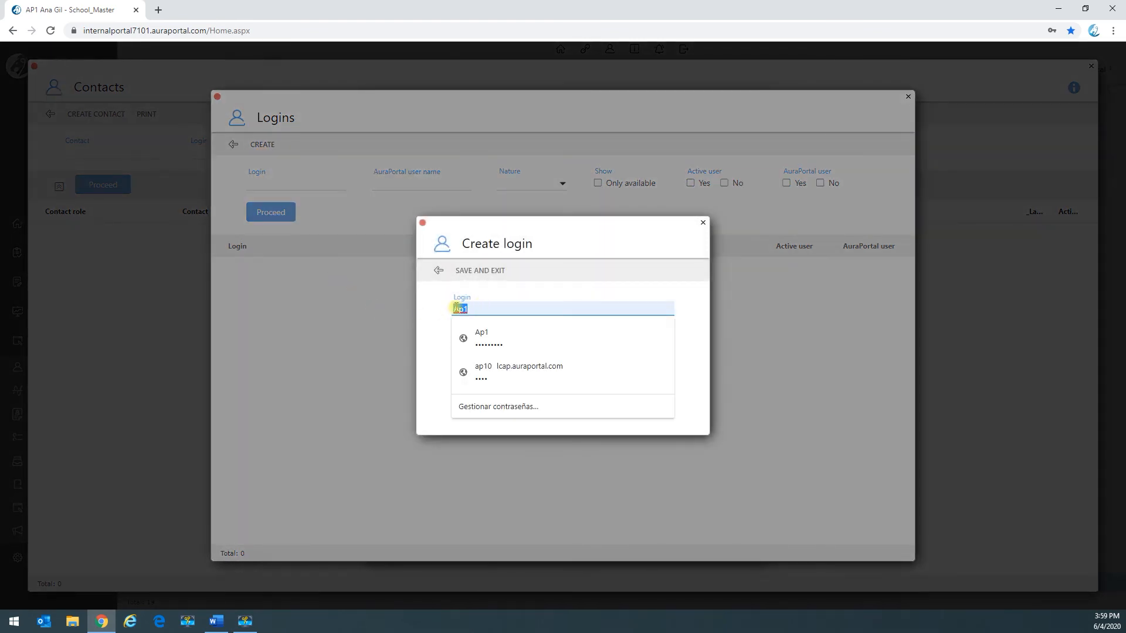
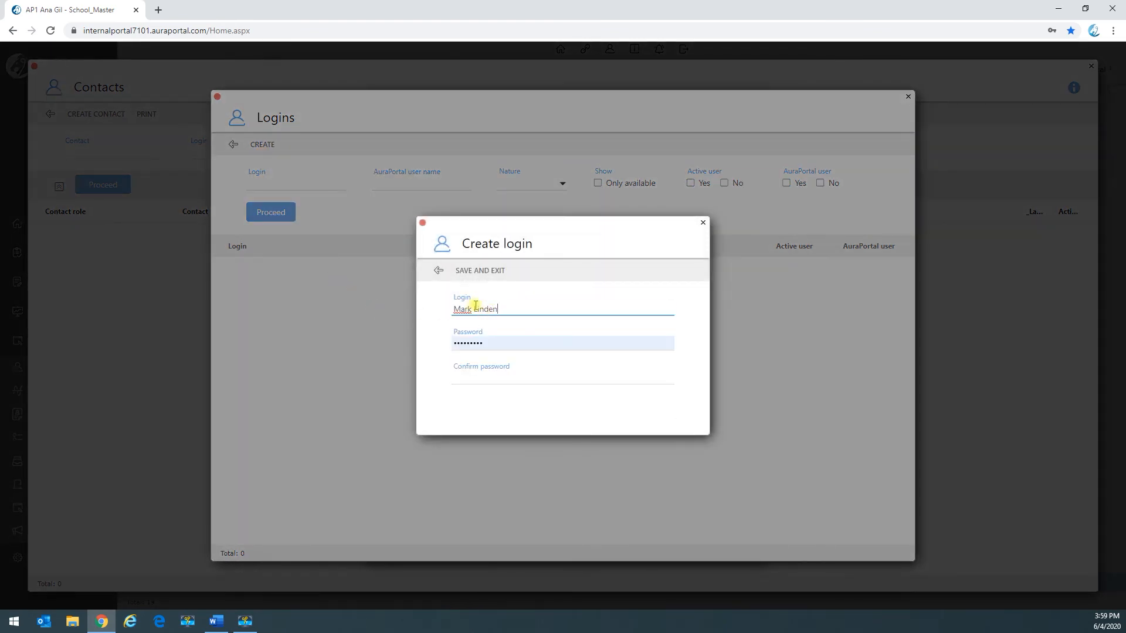
{"action": "left_click", "coordinate": [473, 309]}
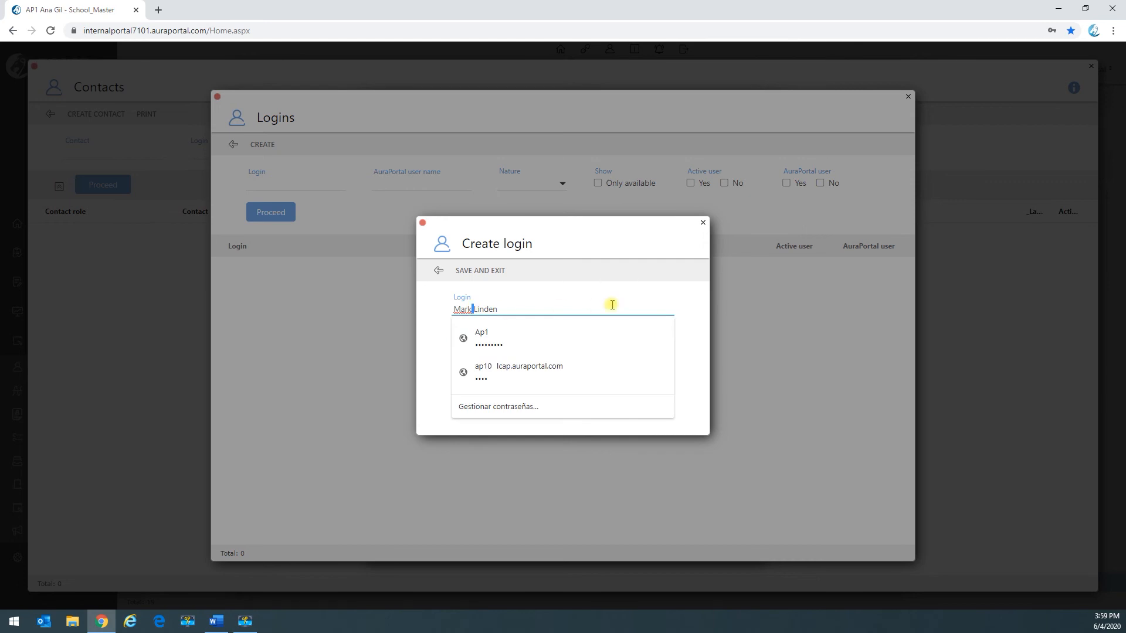
{"action": "key", "text": "Escape"}
{"action": "left_click_drag", "start_coordinate": [487, 344], "coordinate": [435, 352]}
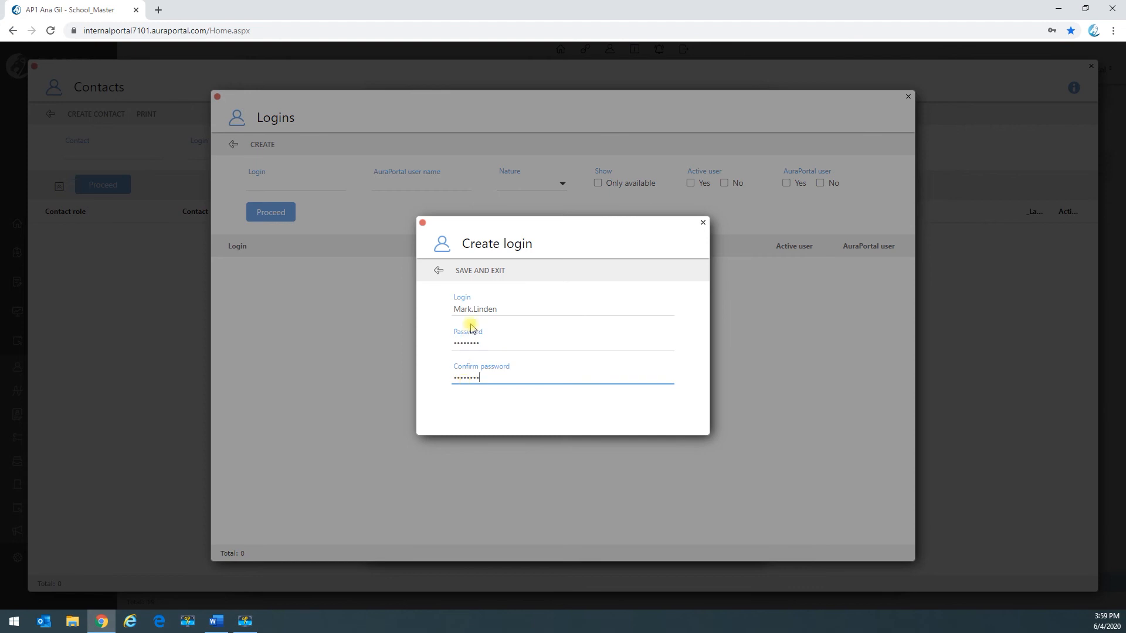
{"action": "left_click", "coordinate": [475, 272]}
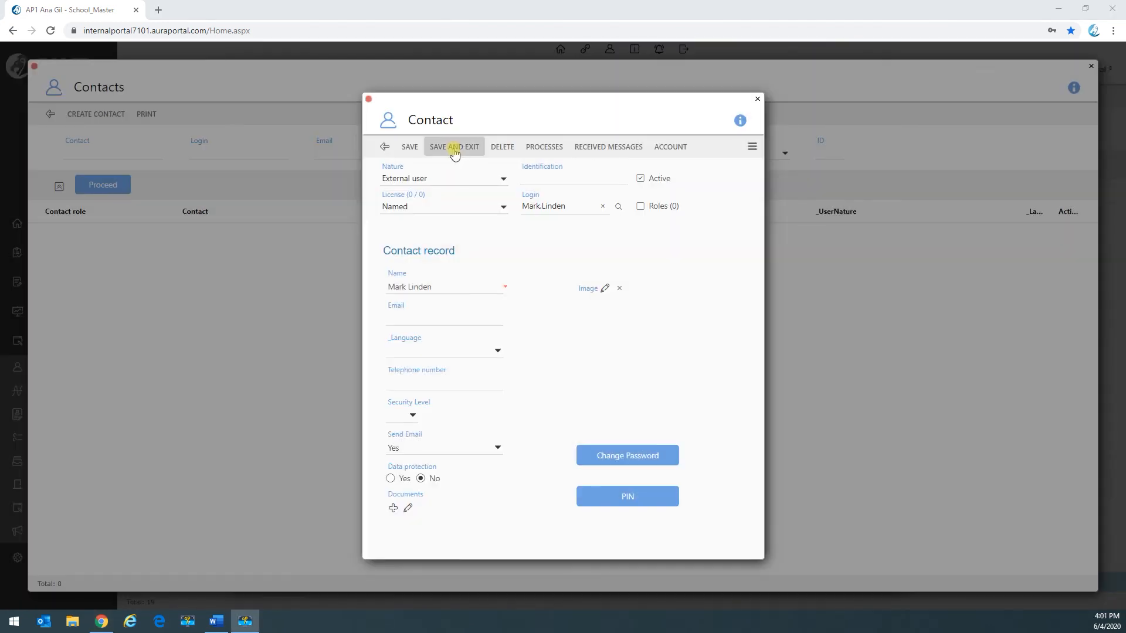
Step: Save the external user contact and close the Ikea account with its changes saved
{"action": "left_click", "coordinate": [455, 151]}
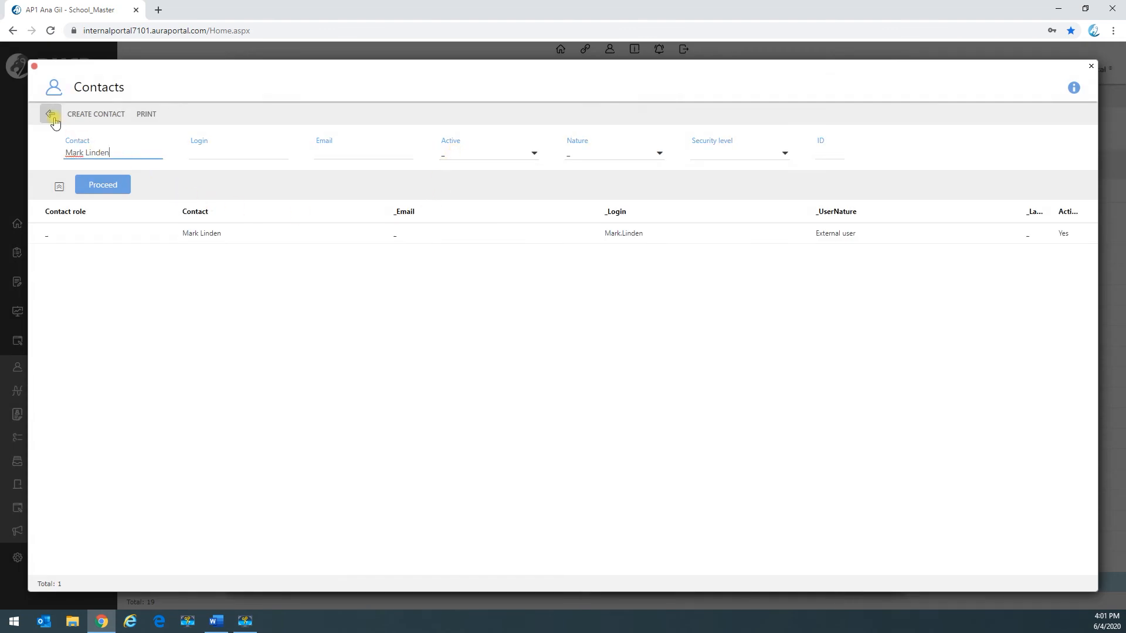
{"action": "left_click", "coordinate": [51, 114]}
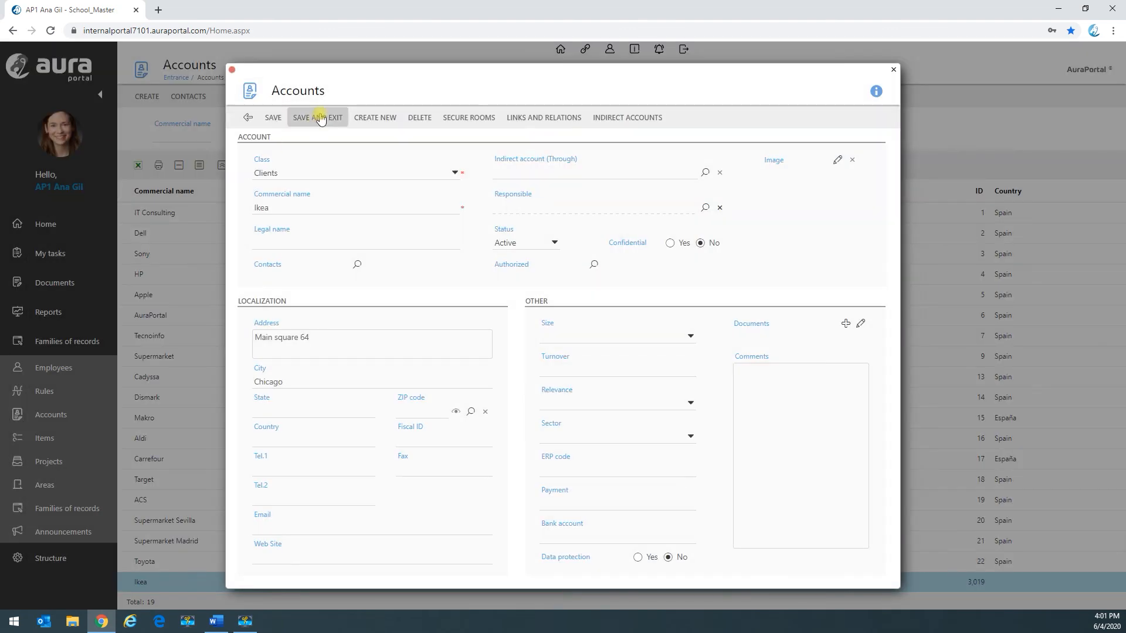
{"action": "left_click", "coordinate": [320, 118]}
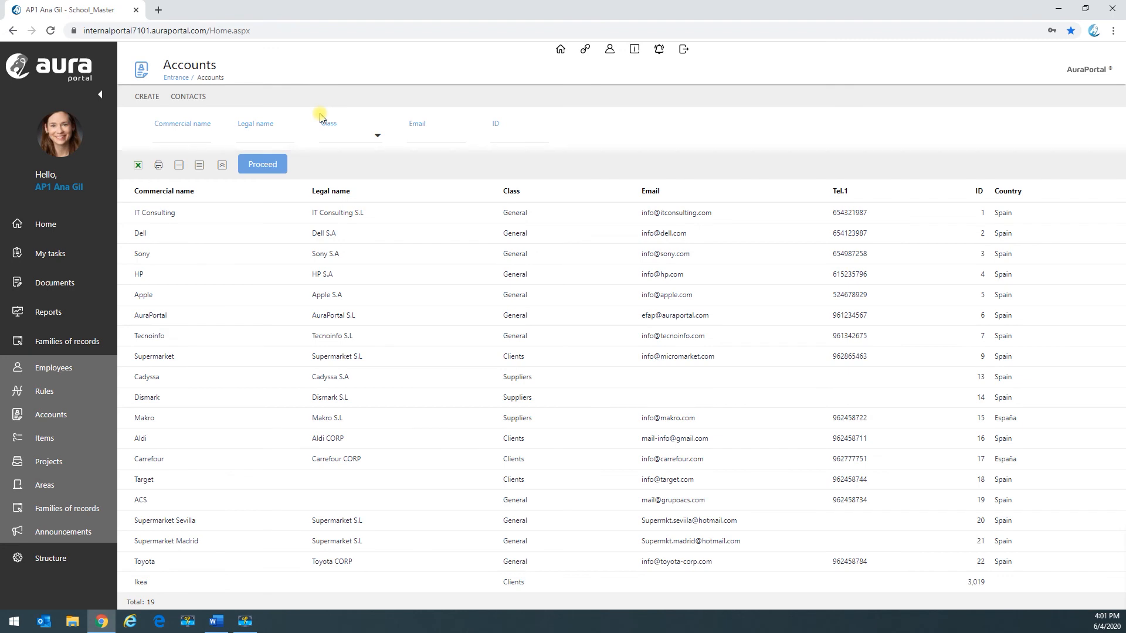
Step: Examine which account classes are lodged in the Default external portal within the structure settings
{"action": "left_click", "coordinate": [69, 341]}
{"action": "left_click", "coordinate": [20, 371]}
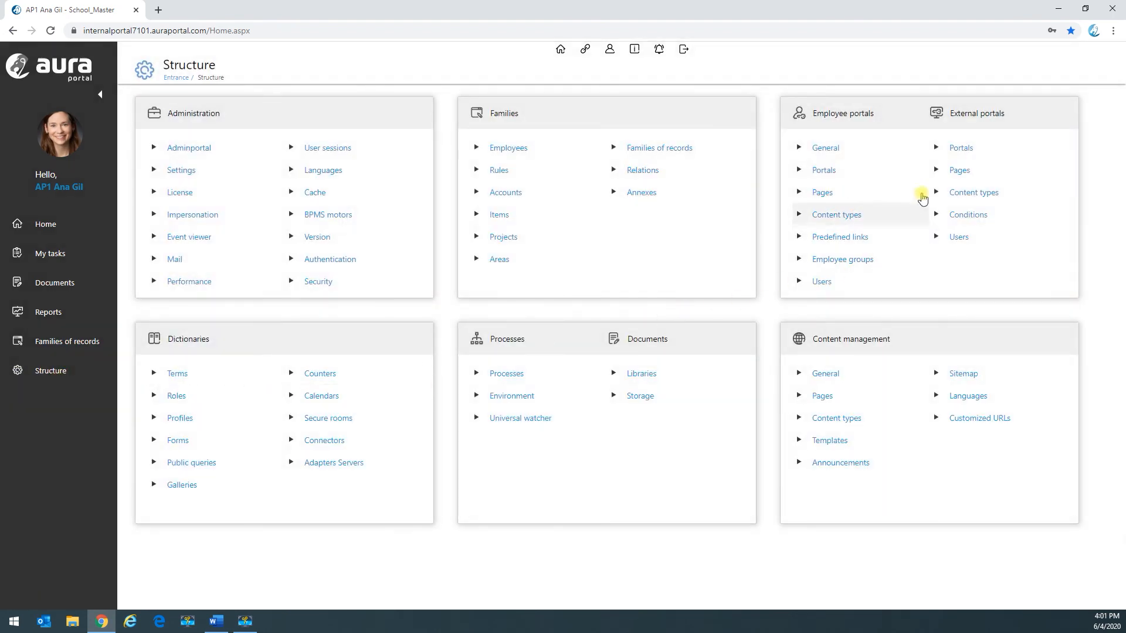
{"action": "left_click", "coordinate": [967, 151]}
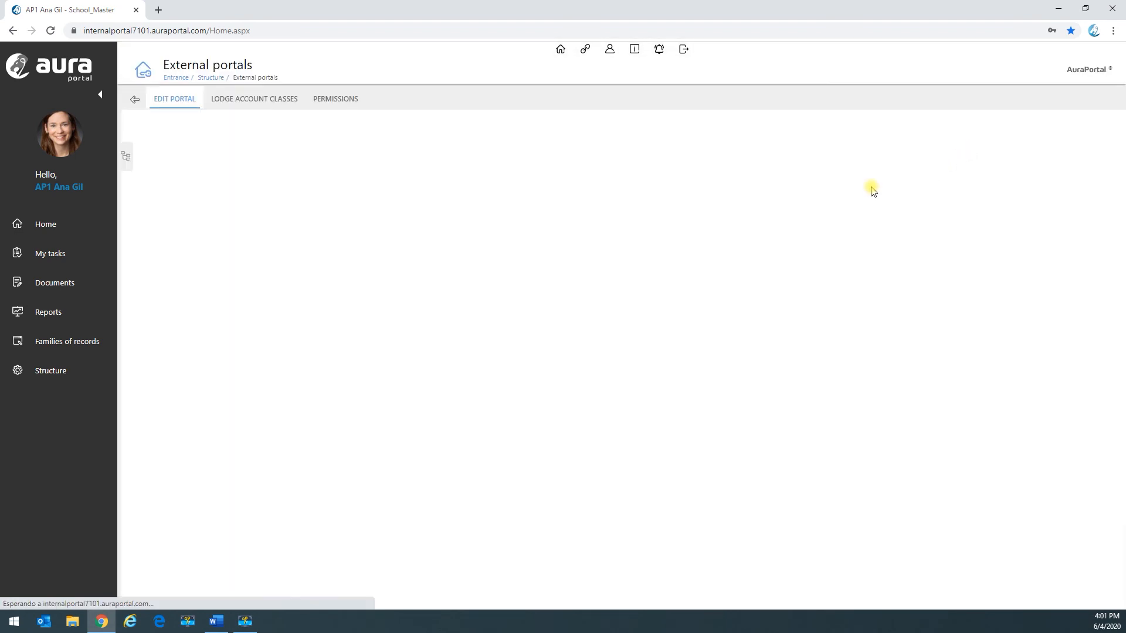
{"action": "left_click", "coordinate": [253, 99]}
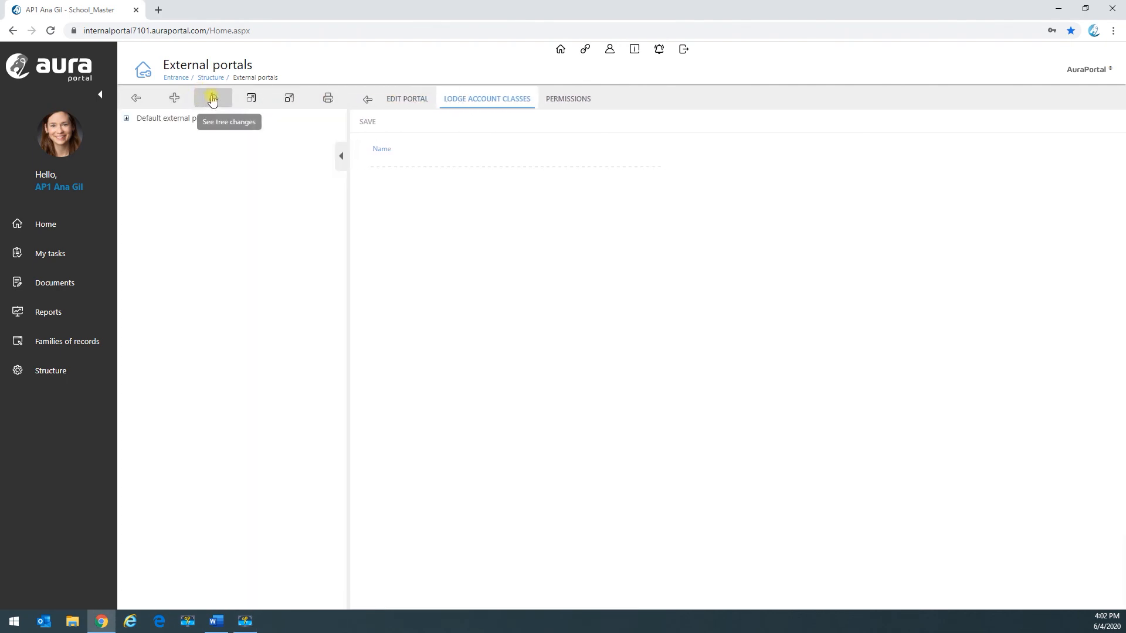
{"action": "left_click", "coordinate": [253, 97]}
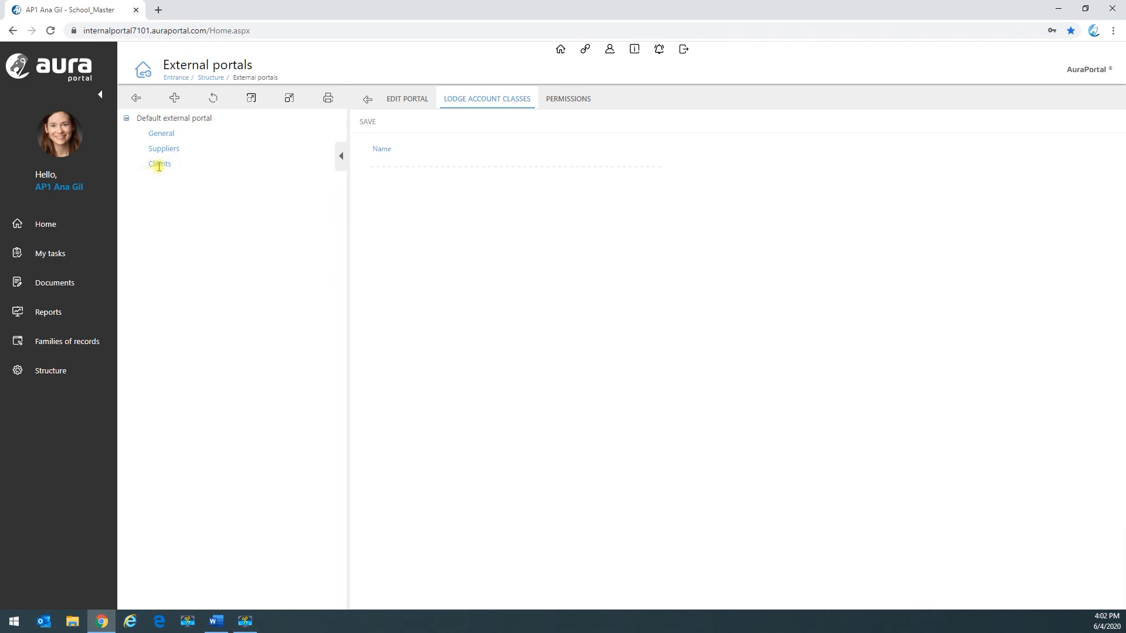
{"action": "left_click", "coordinate": [137, 101]}
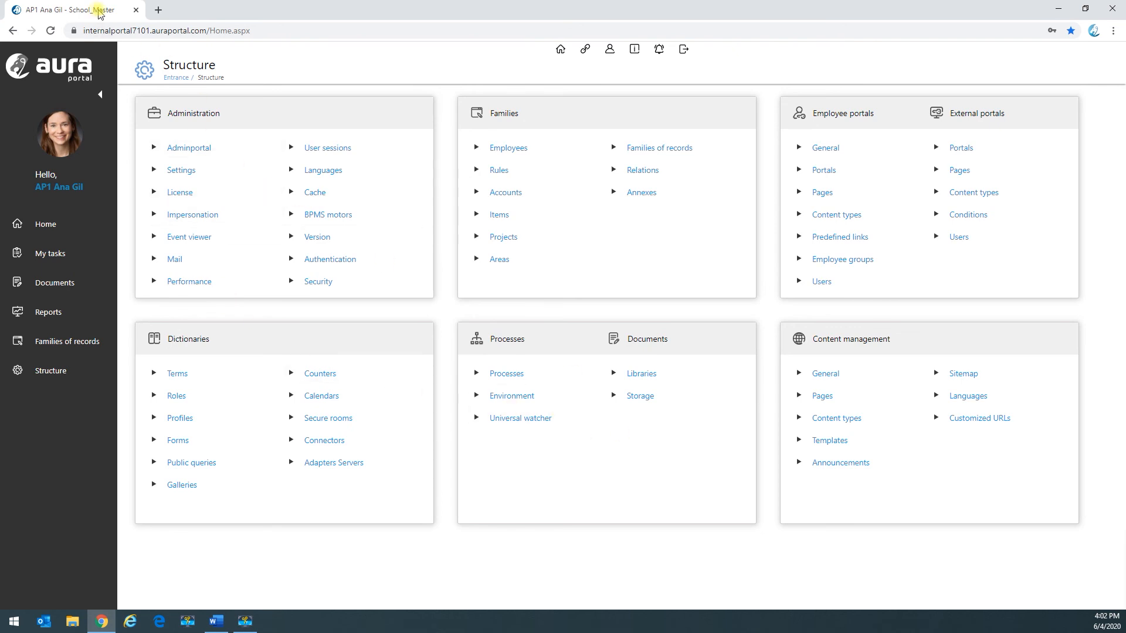
Step: Switch to Microsoft Edge, log in to the external portal with the contact's username and password, and list the pending tasks
{"action": "left_click", "coordinate": [159, 10]}
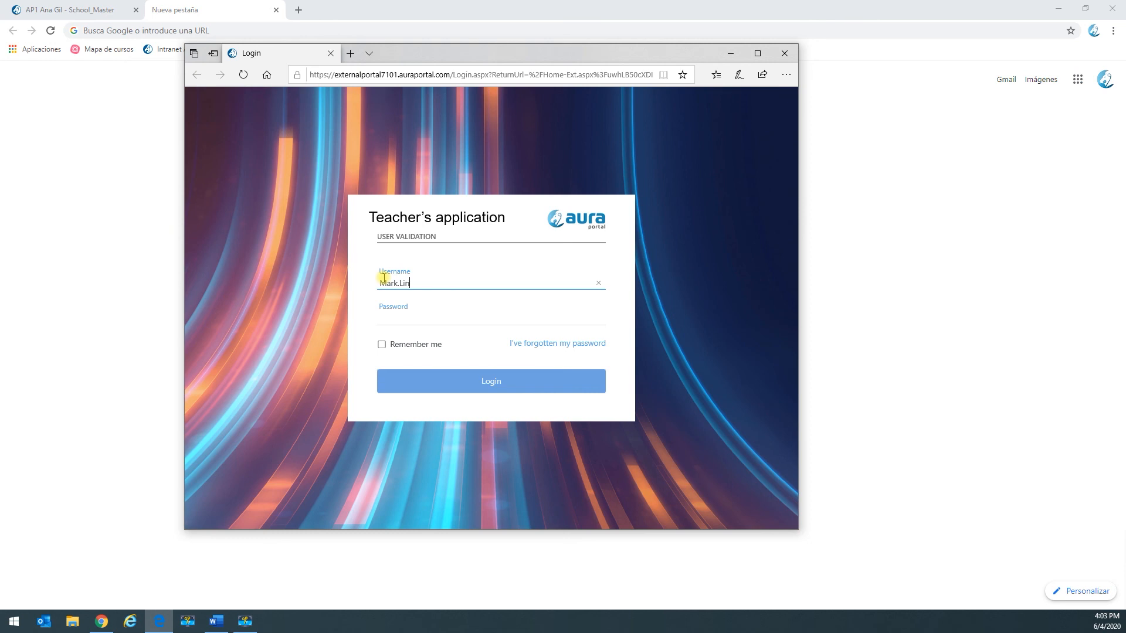
{"action": "left_click", "coordinate": [381, 316]}
{"action": "type", "text": "••••••••••"}
{"action": "left_click", "coordinate": [460, 381]}
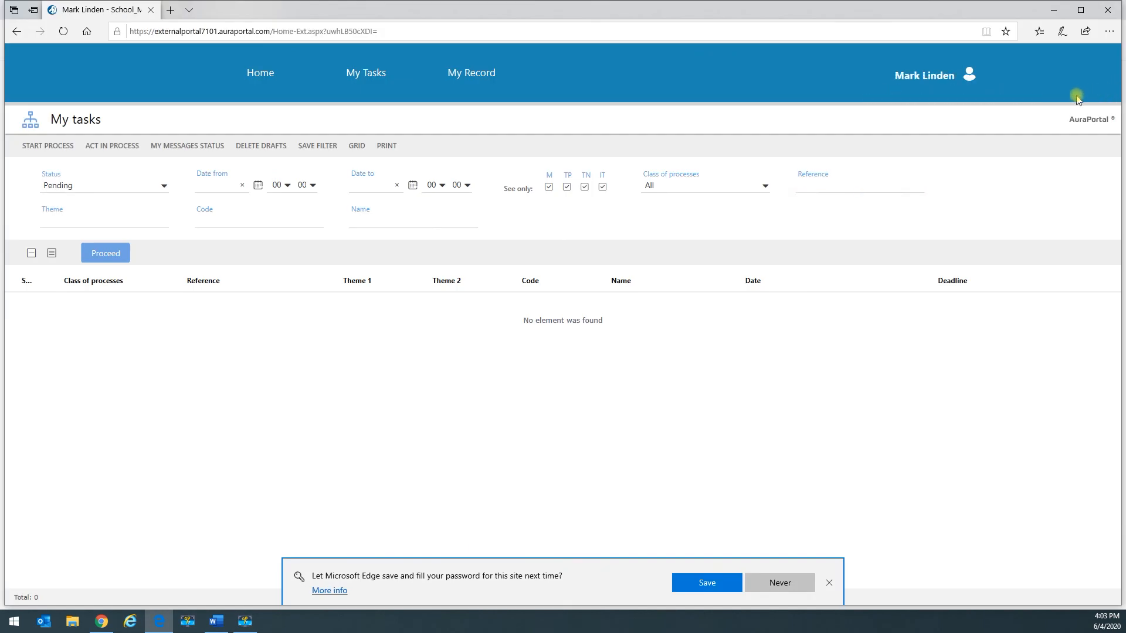
{"action": "left_click", "coordinate": [98, 257]}
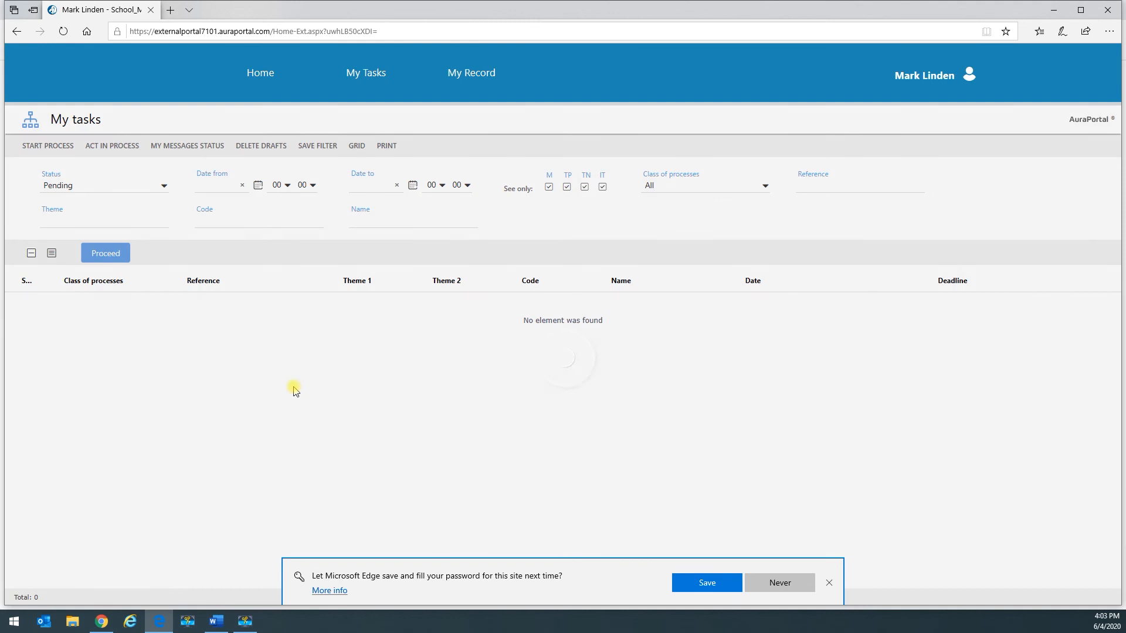